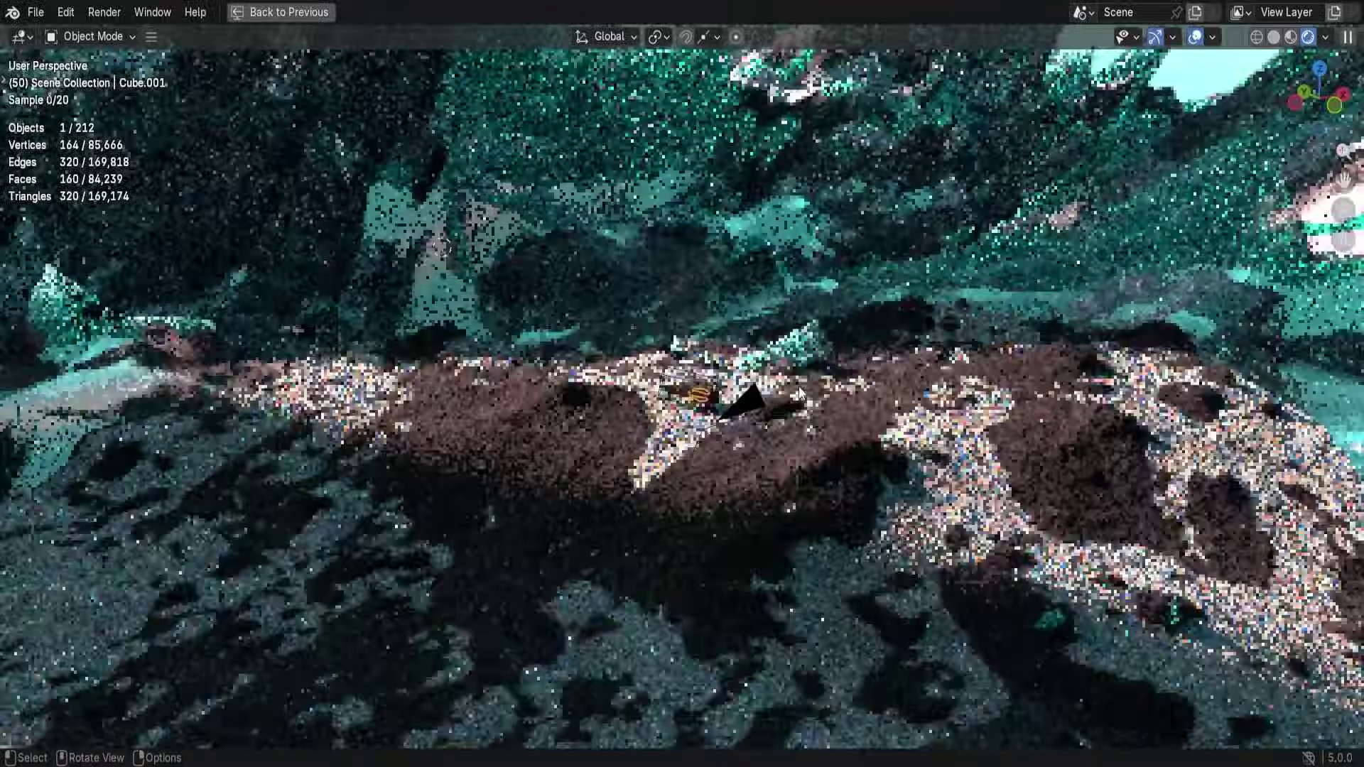
Switch the ice-spike terrain to Solid shading and zoom in on the flat patch among the spikes.
middle_drag(800, 393, 692, 379)
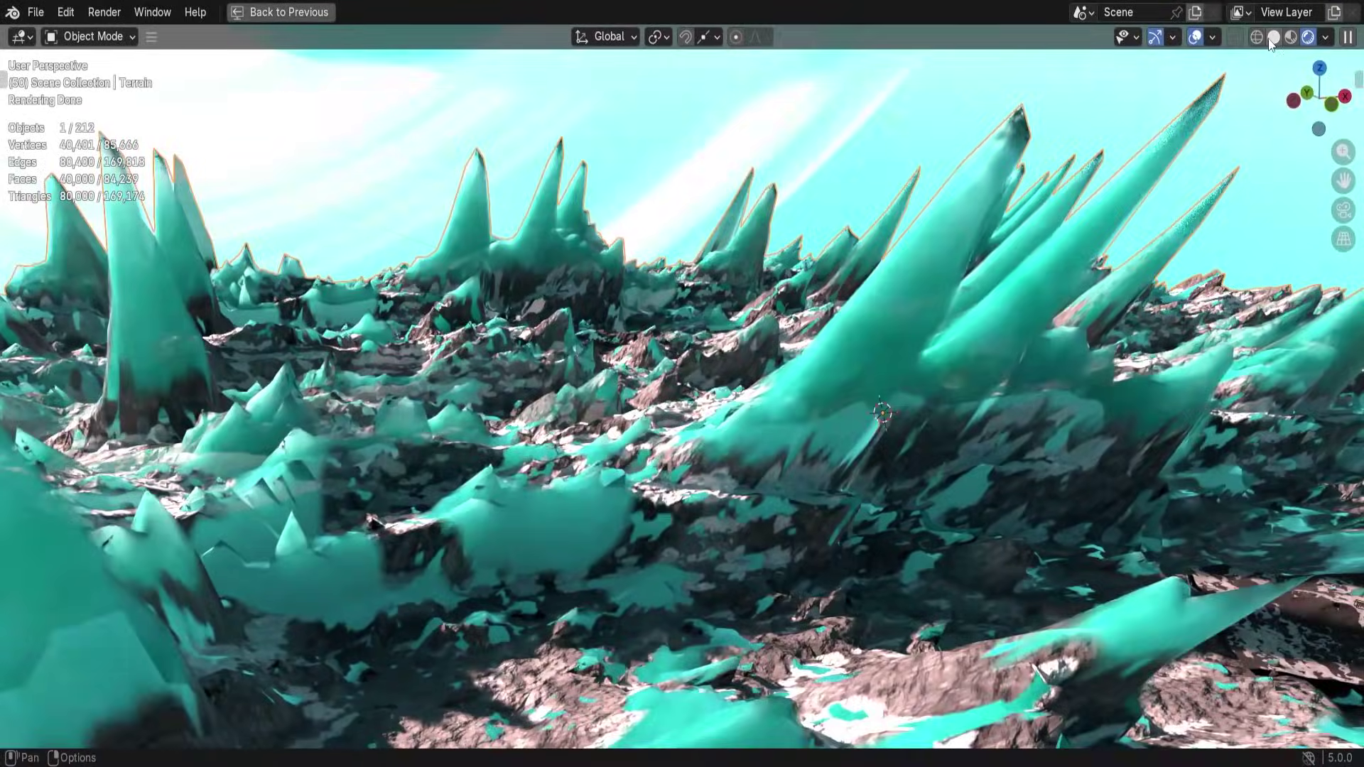
click(1274, 36)
scroll(1022, 459, down, 5)
middle_drag(924, 462, 827, 480)
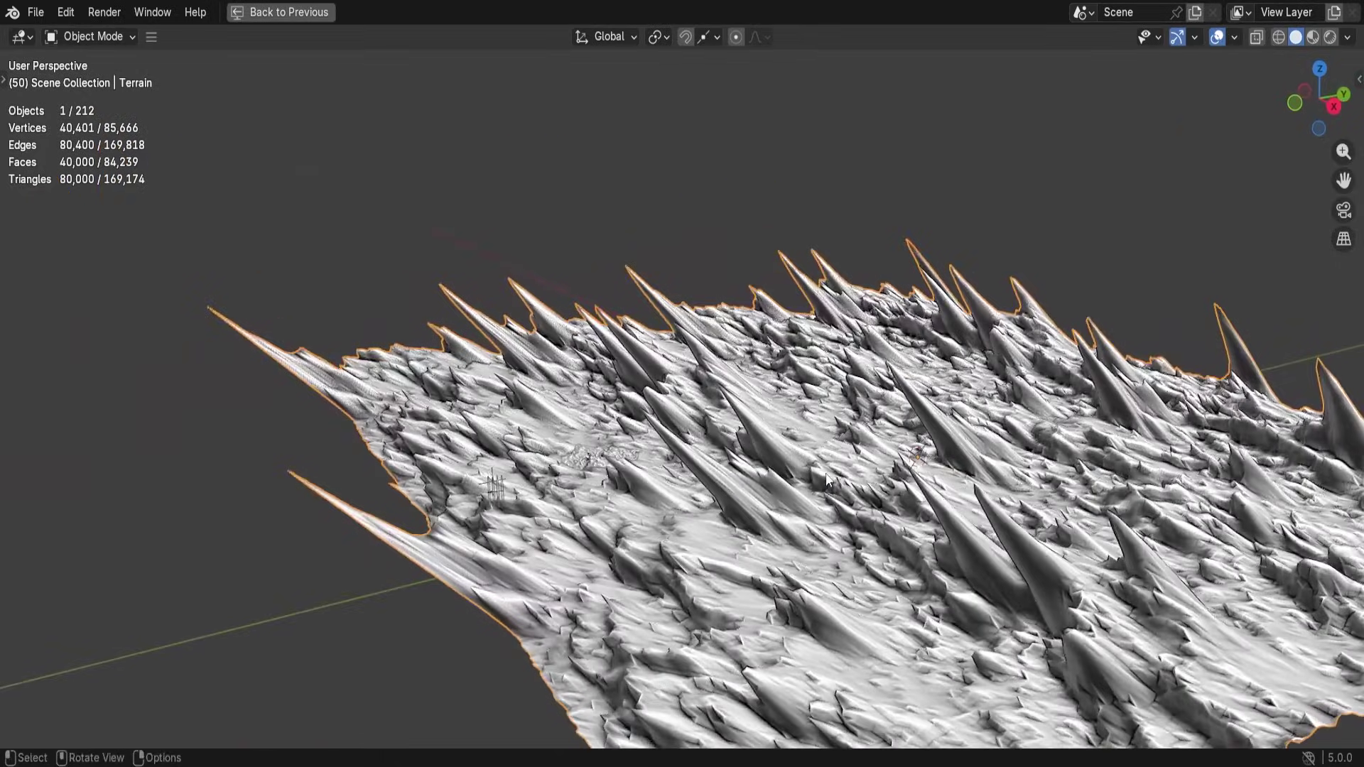
scroll(766, 474, up, 10)
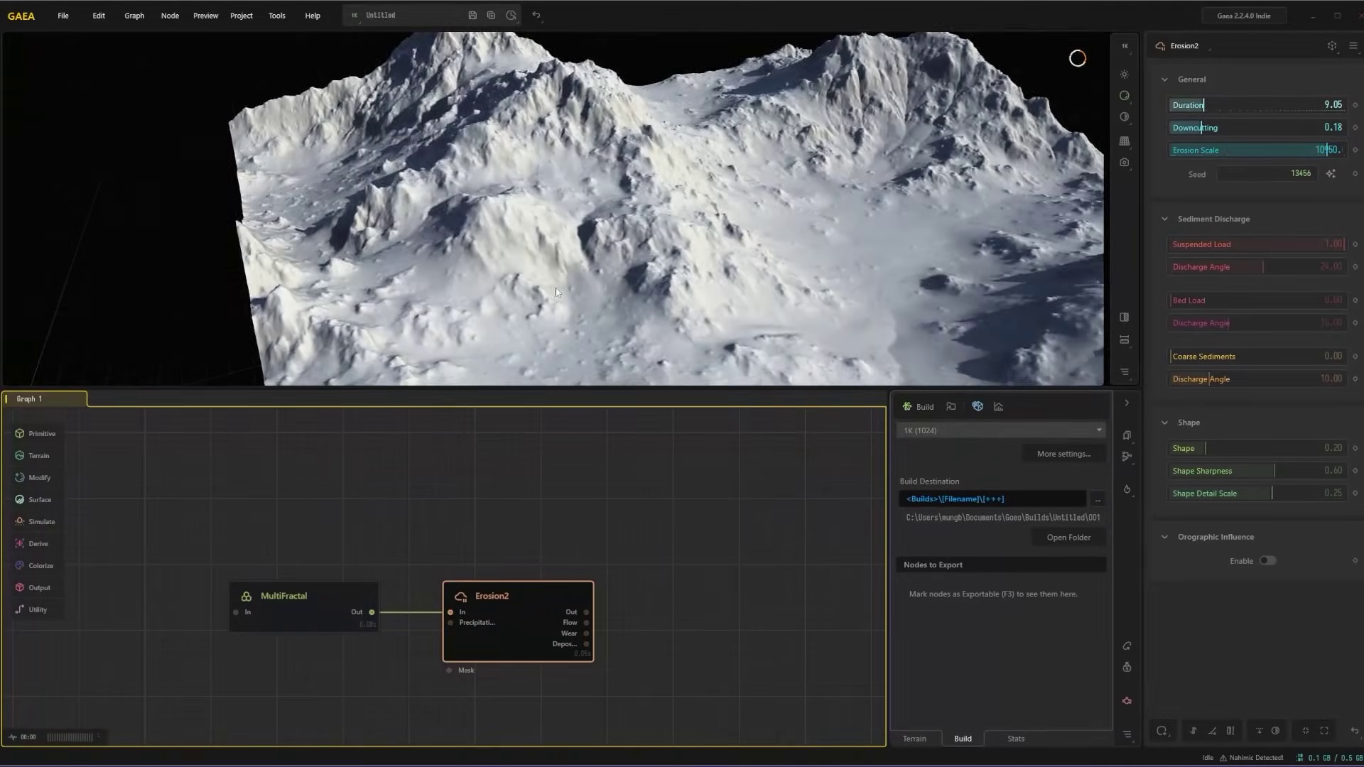
Set Erosion2's Erosion Scale to 332.25, view the mountain from a low angle, and save.
click(1201, 154)
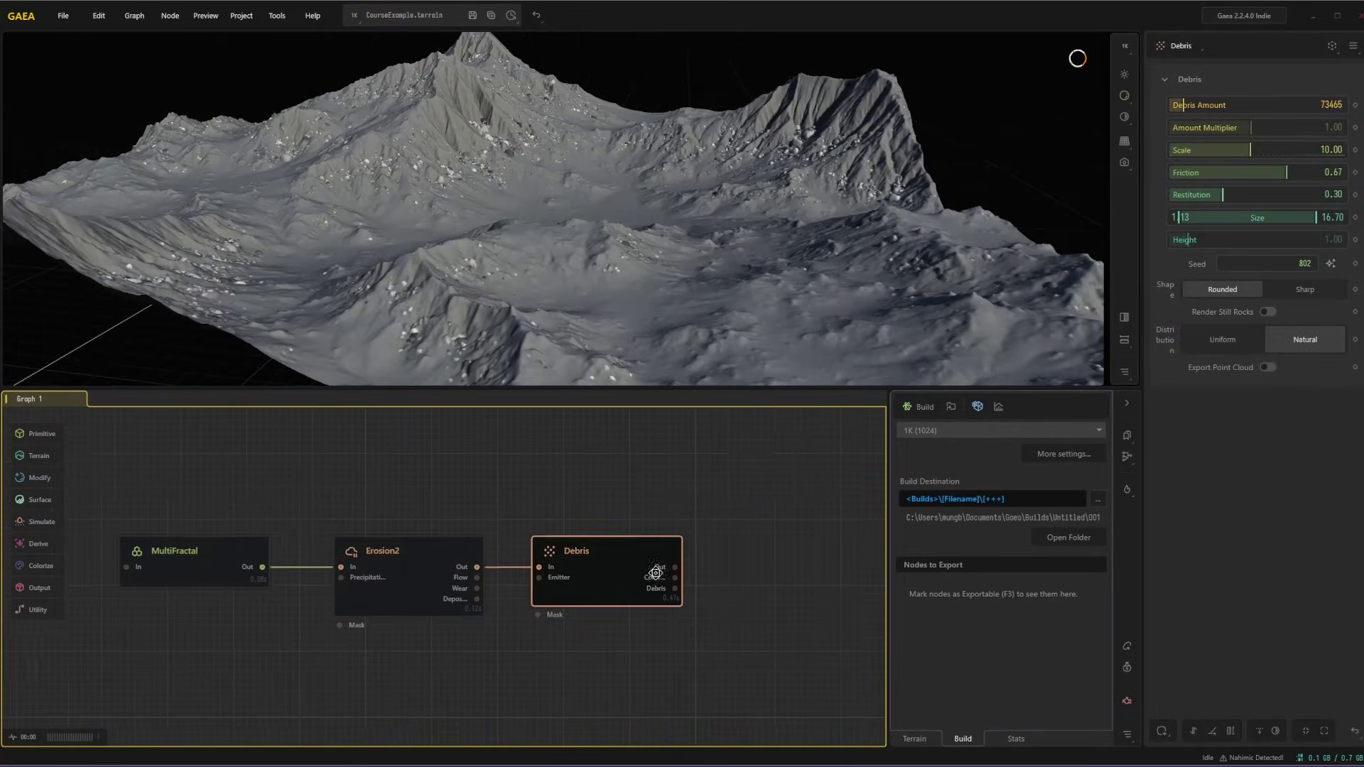
scroll(334, 572, up, 5)
click(509, 503)
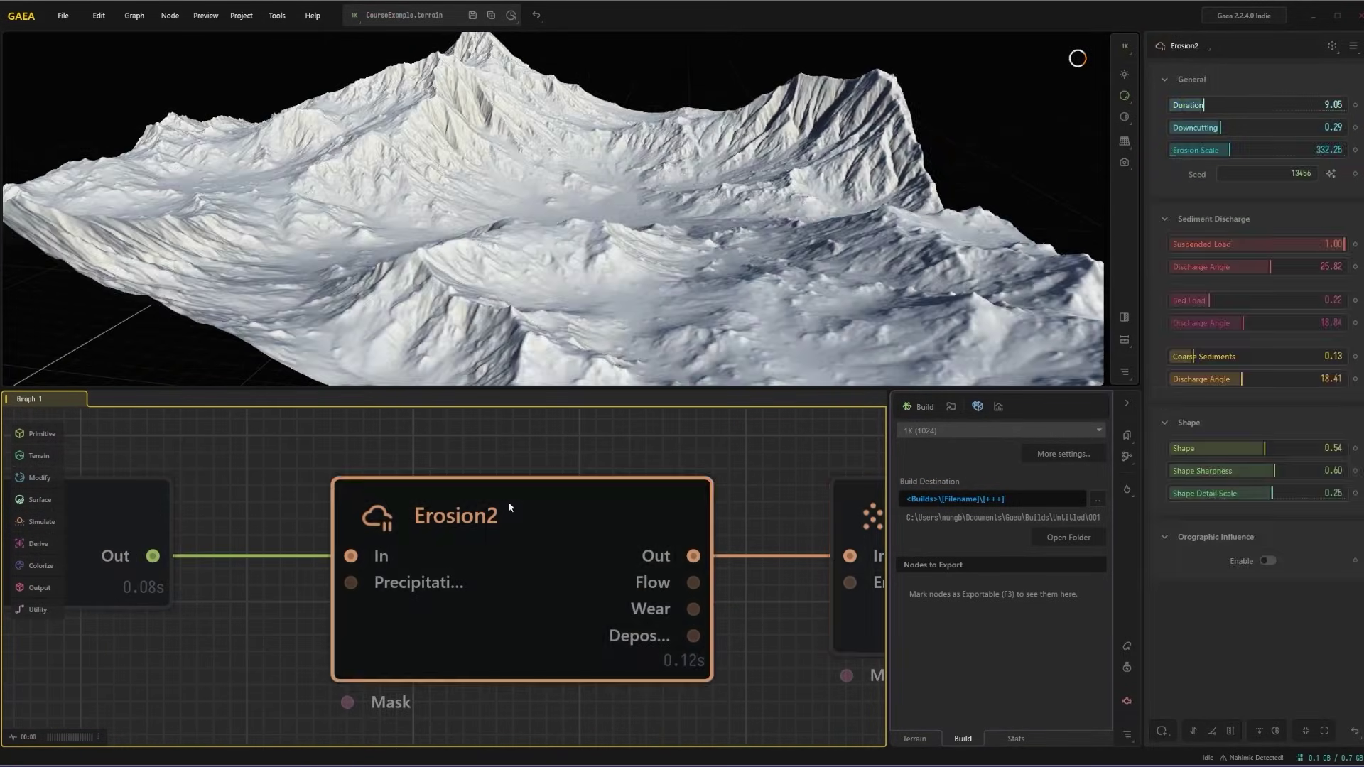
middle_drag(310, 565, 493, 548)
scroll(765, 291, down, 3)
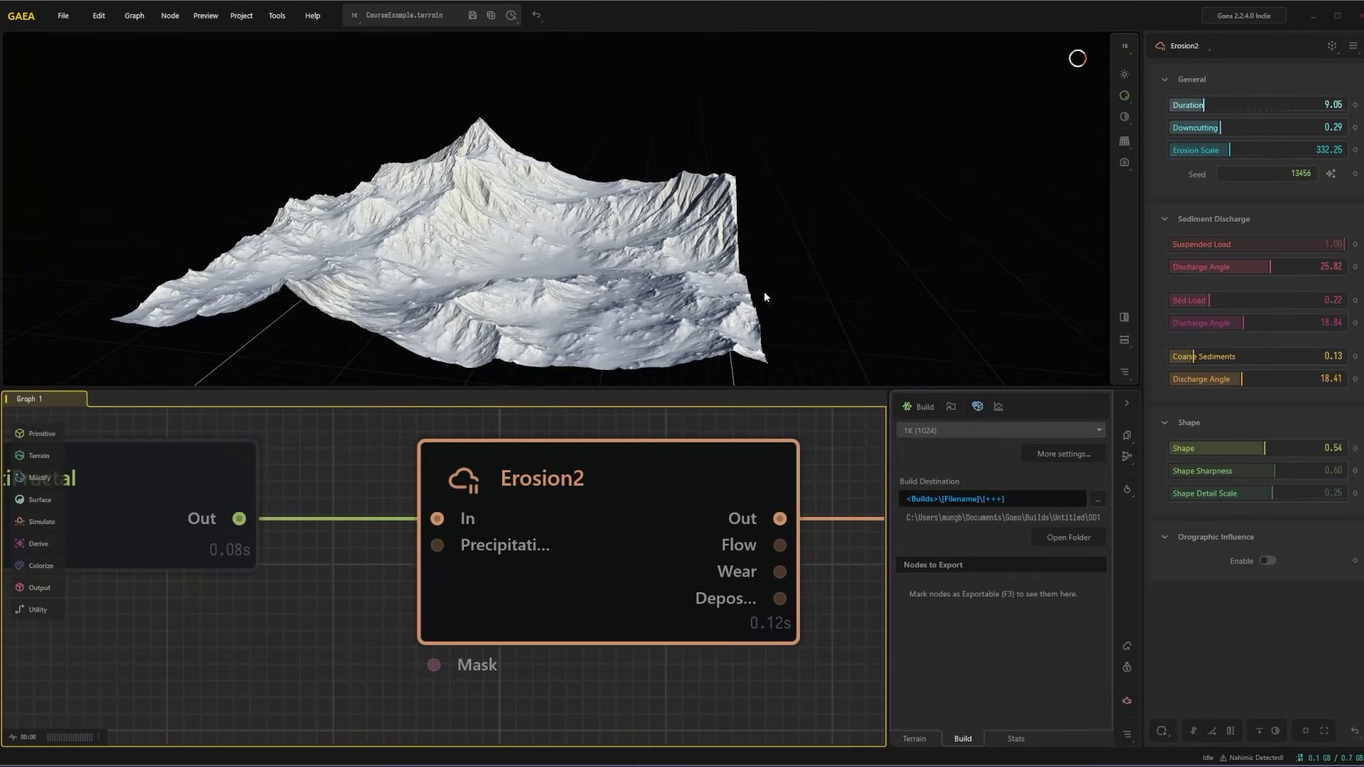
scroll(402, 523, down, 3)
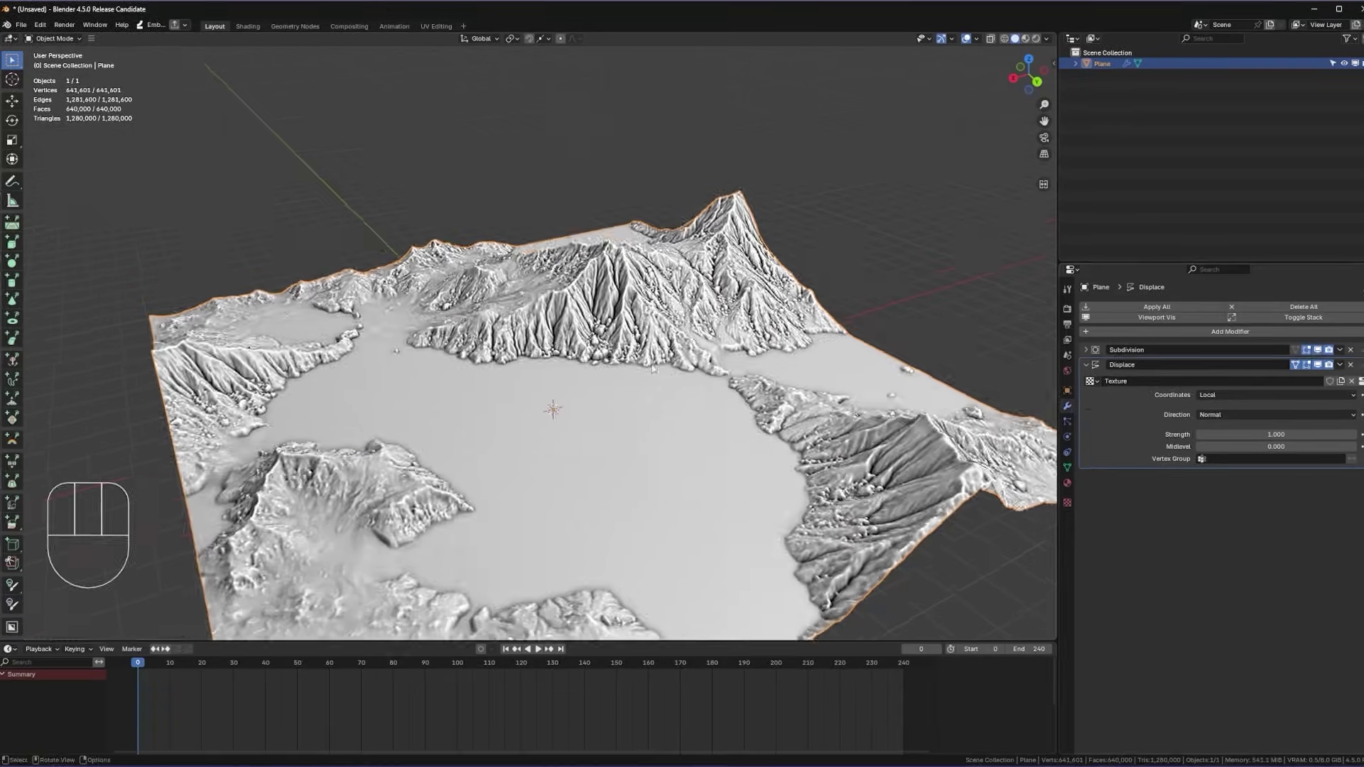
scroll(640, 356, up, 5)
middle_drag(852, 427, 1002, 463)
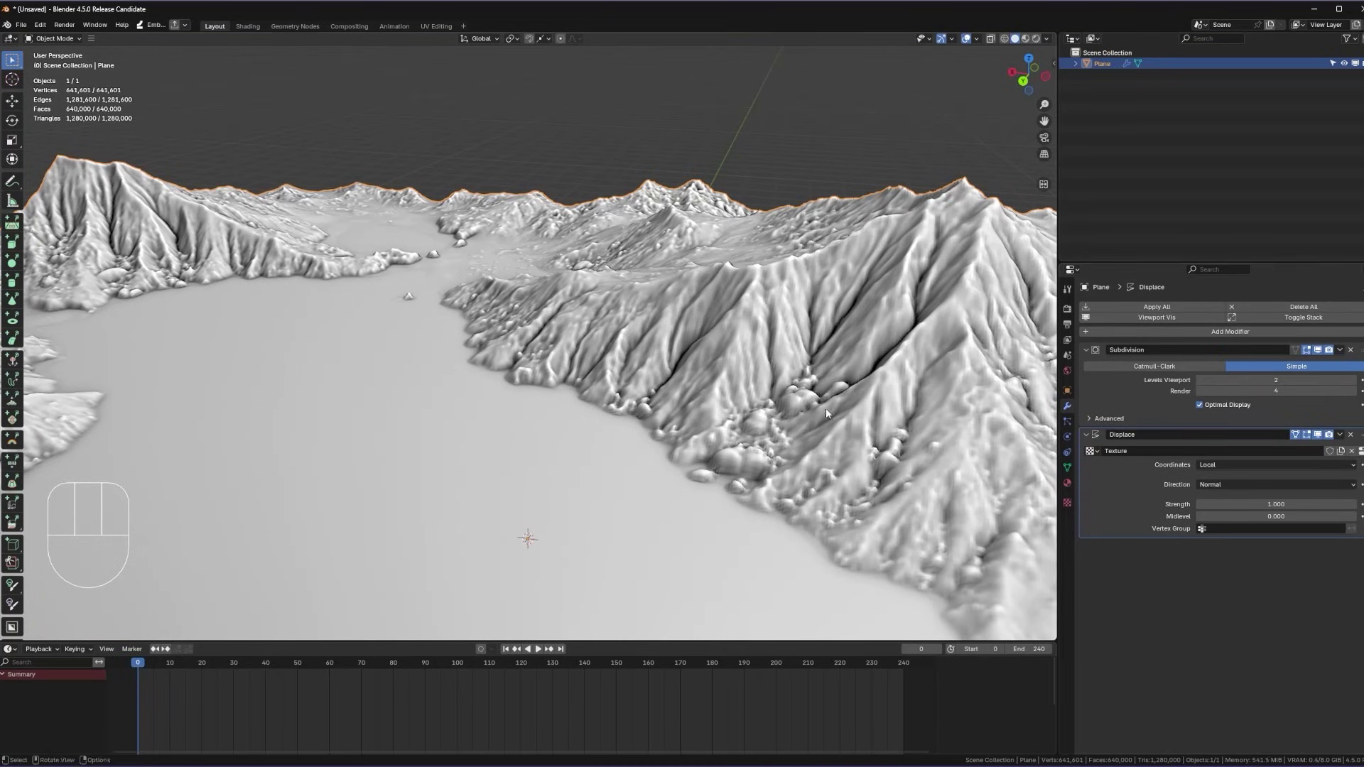
key(ctrl+s)
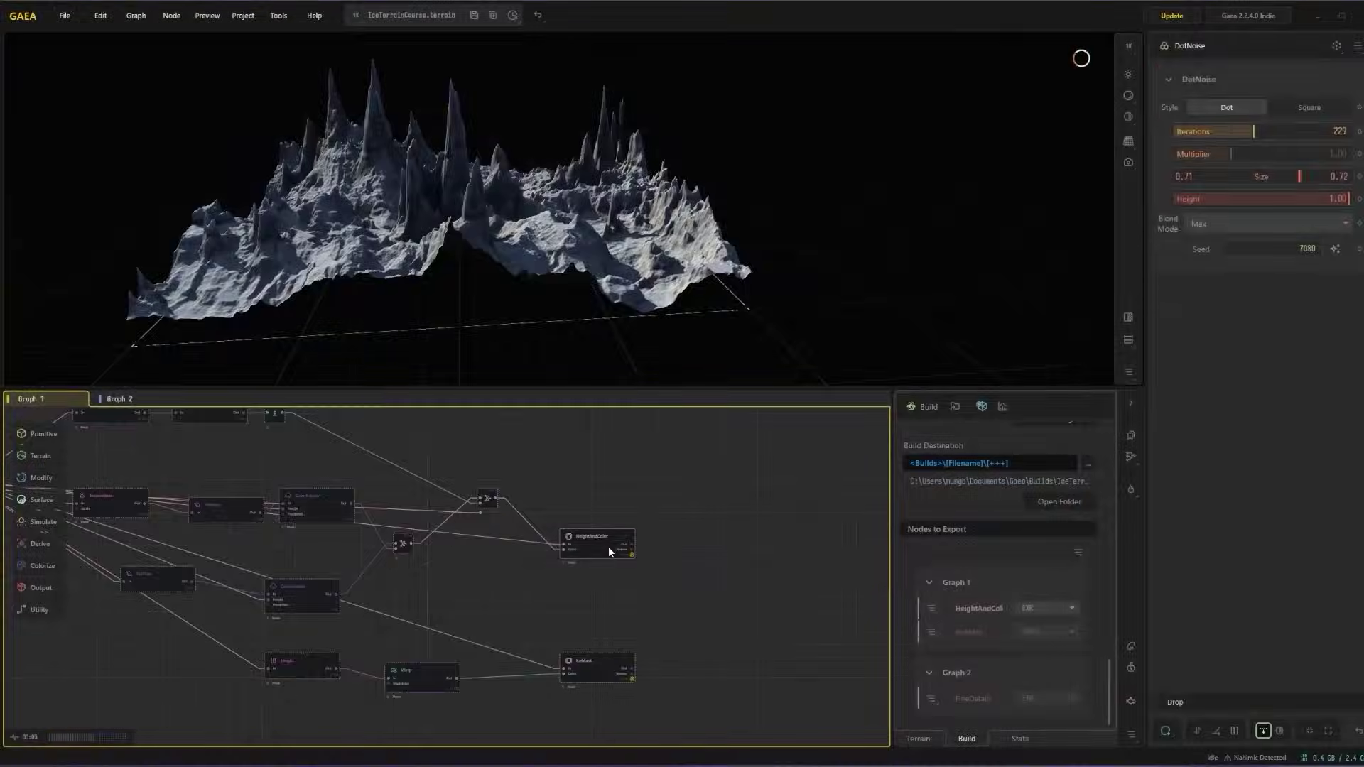
Inspect the IceMask node and deepen the Displace.001 strength to -0.450.
click(607, 726)
middle_drag(607, 726, 625, 653)
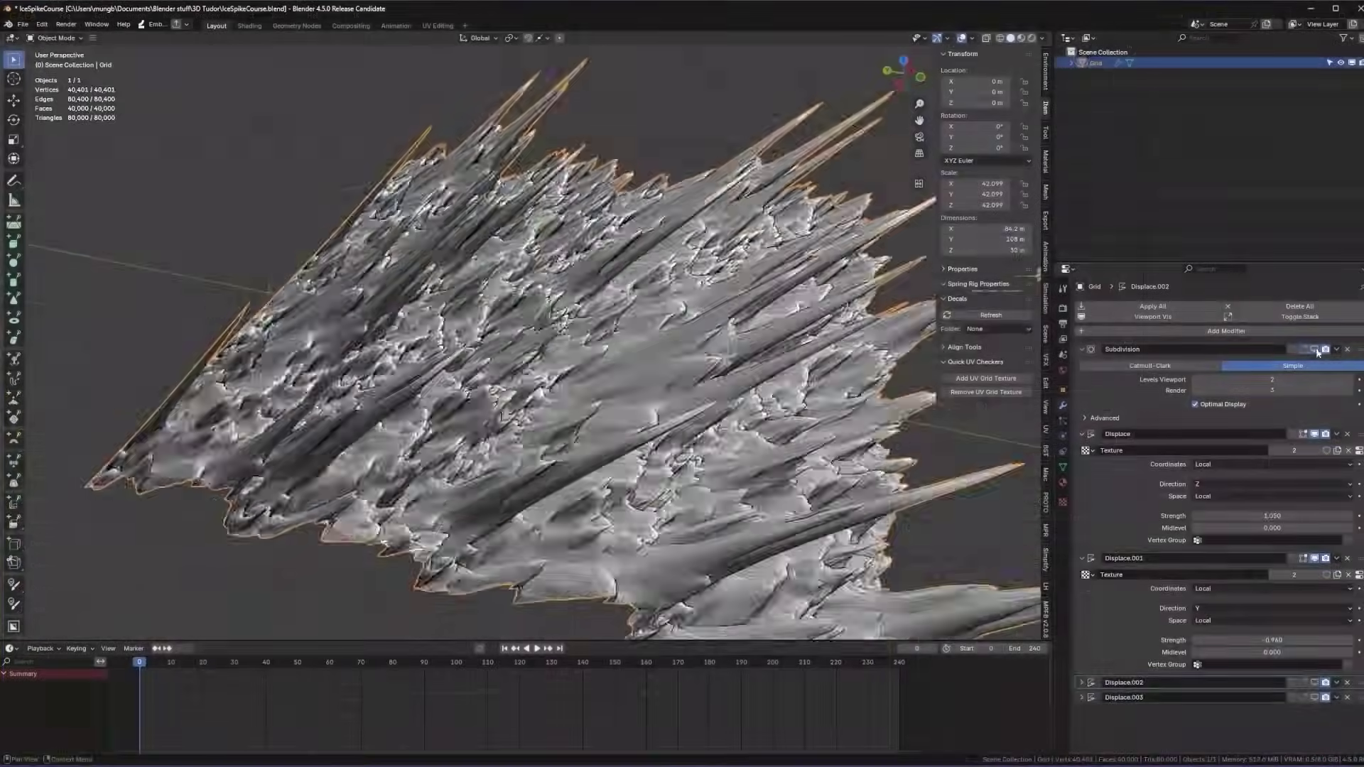
drag(1272, 640, 1226, 640)
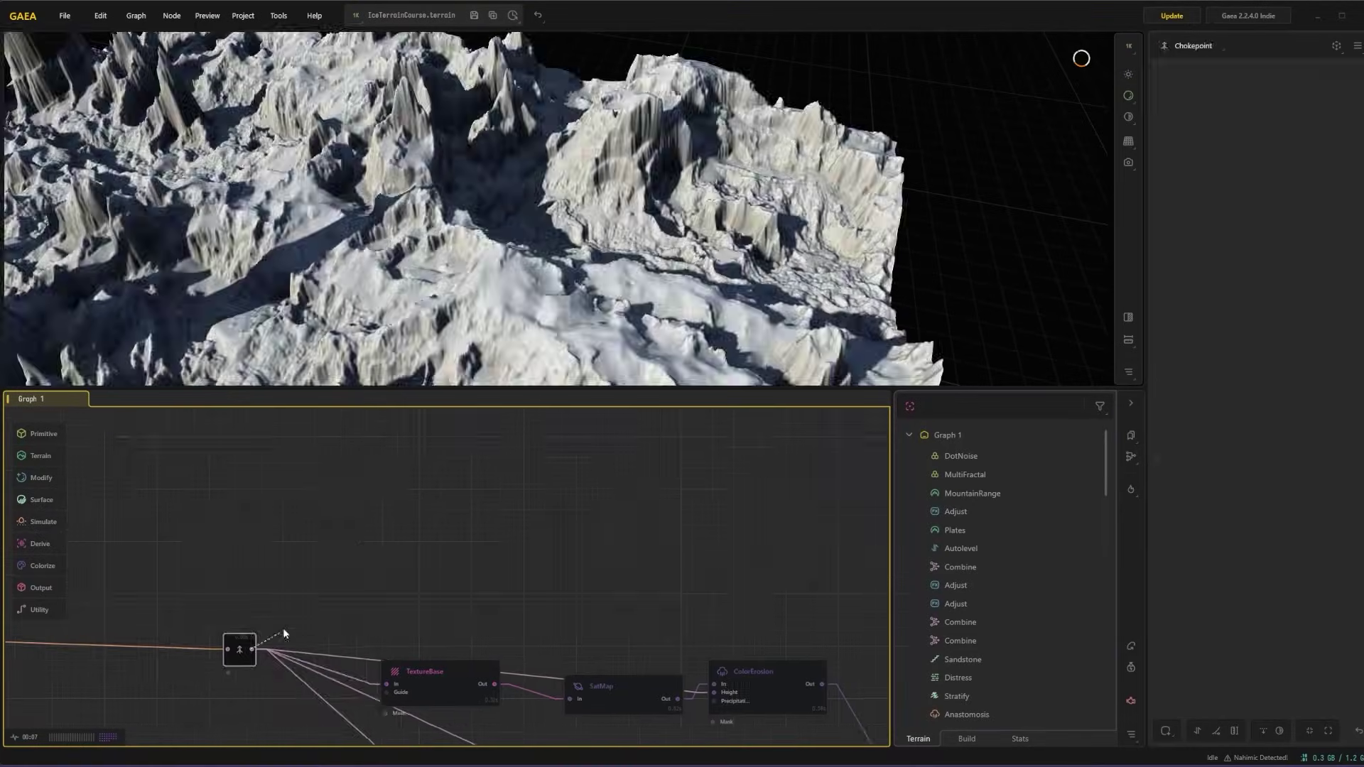
Set the Texturizer to preset D with Secondary 0.23, then duplicate the image texture node.
click(441, 564)
click(1306, 177)
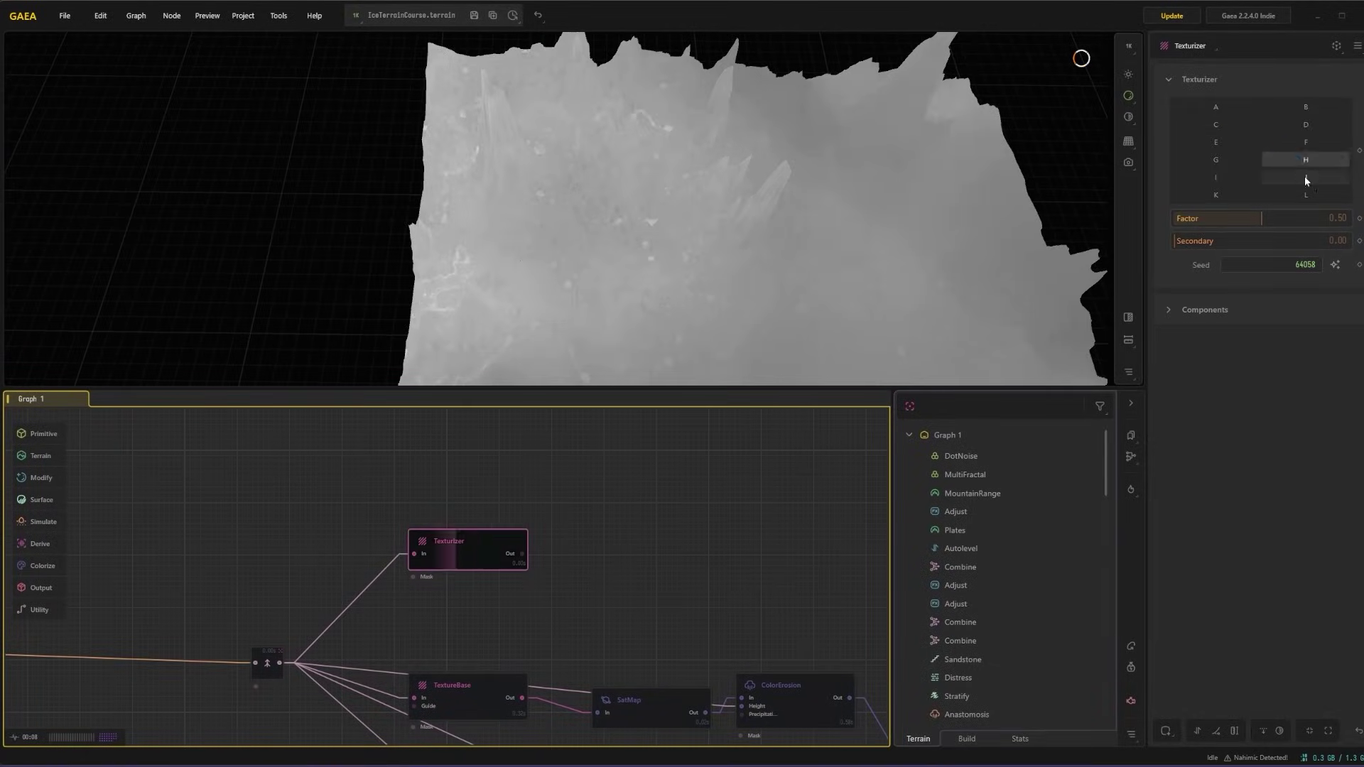
drag(1180, 240, 1193, 240)
click(1216, 195)
click(1306, 124)
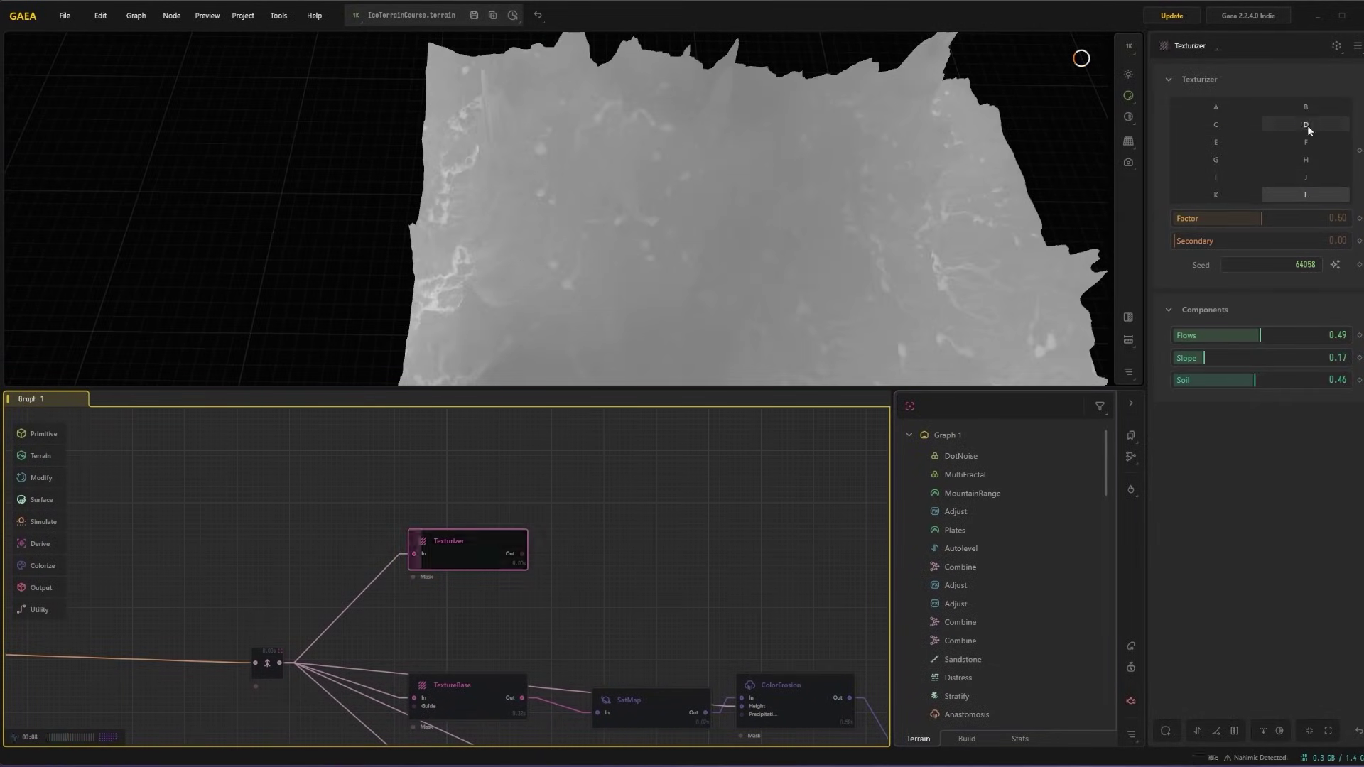
right_click(624, 563)
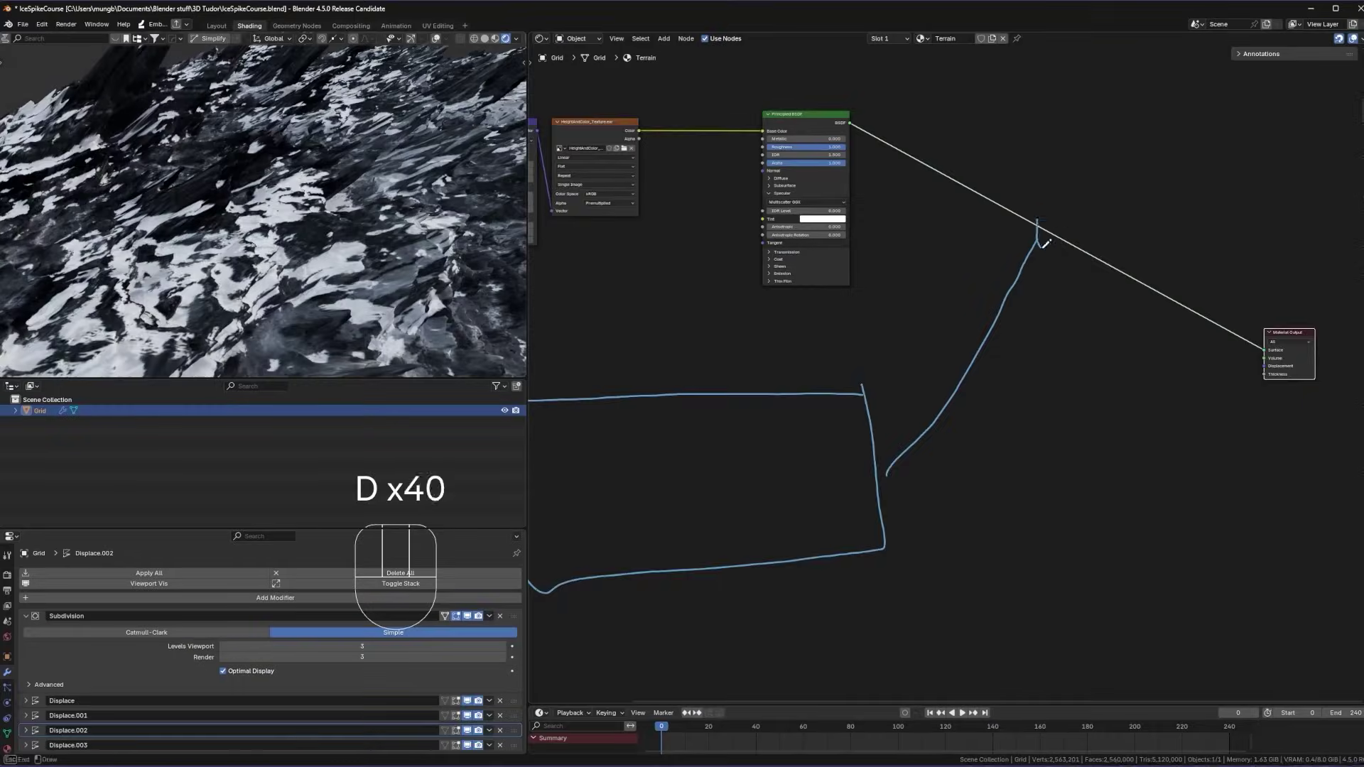
key(shift+d)
Duplicate the IceMask texture node with its connections and place it in the shader graph.
key(ctrl+shift+d)
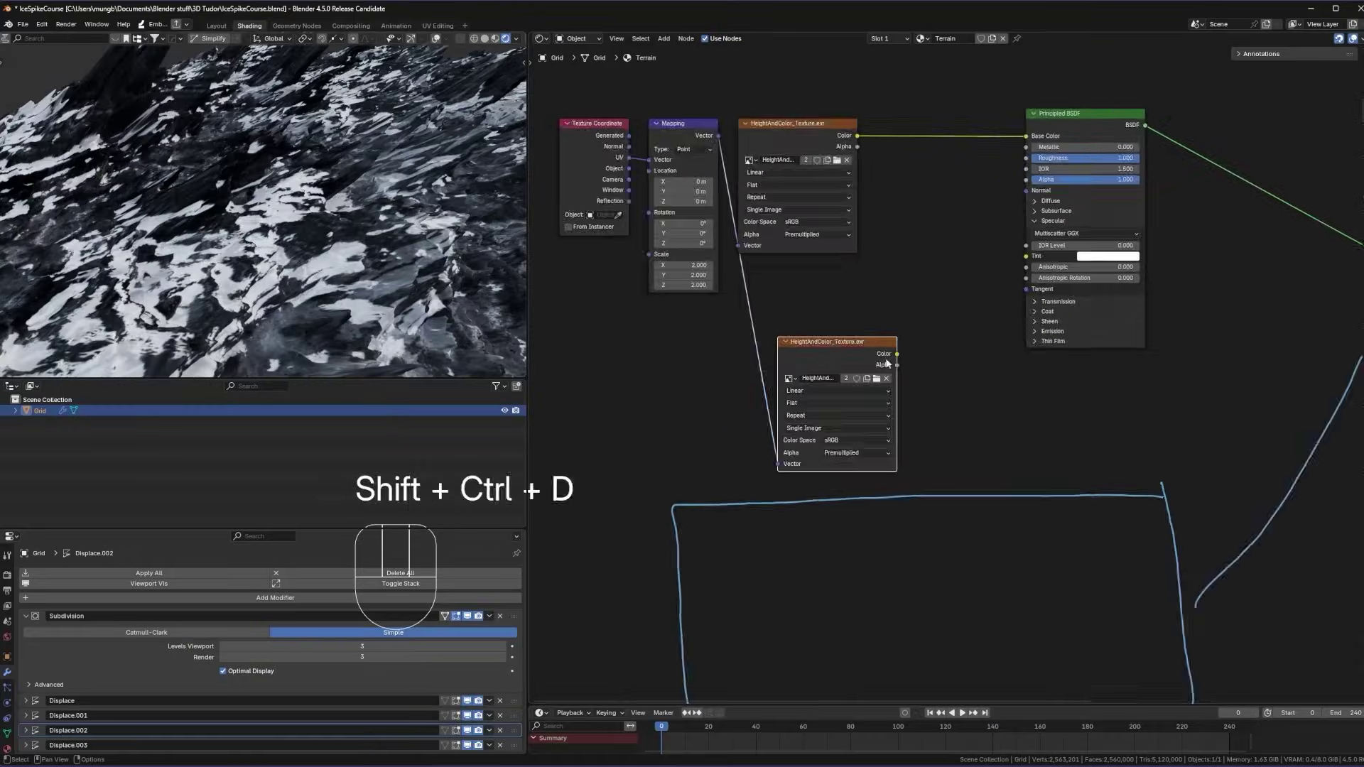
click(630, 396)
drag(630, 396, 1017, 251)
mouse_move(1018, 252)
middle_down()
mouse_move(917, 343)
mouse_move(866, 425)
middle_up()
Add a Subsurface Scattering node with IOR 1.309 and Scale 0.000.
key(ctrl+a)
click(1042, 443)
click(881, 348)
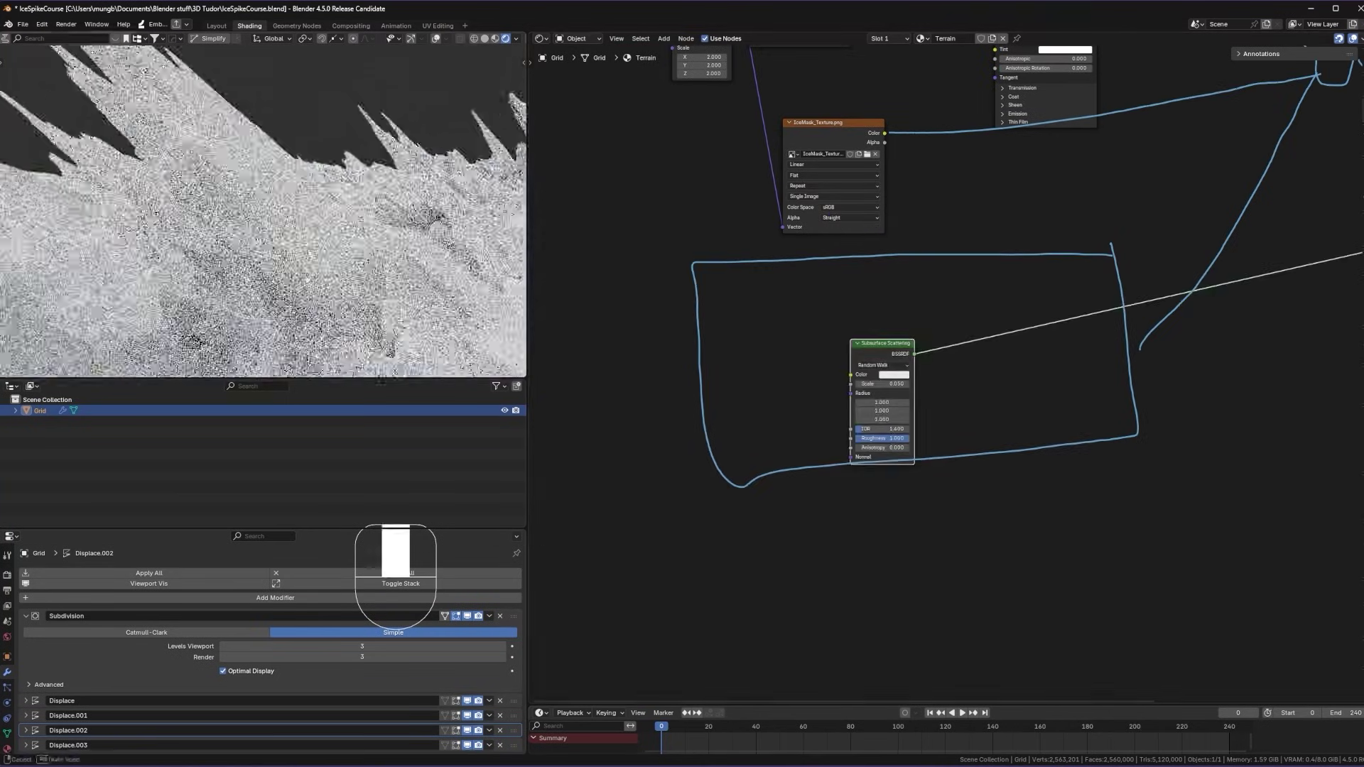
scroll(1154, 431, up, 2)
click(1030, 485)
text(1.309)
key(Return)
middle_drag(1136, 549, 1054, 546)
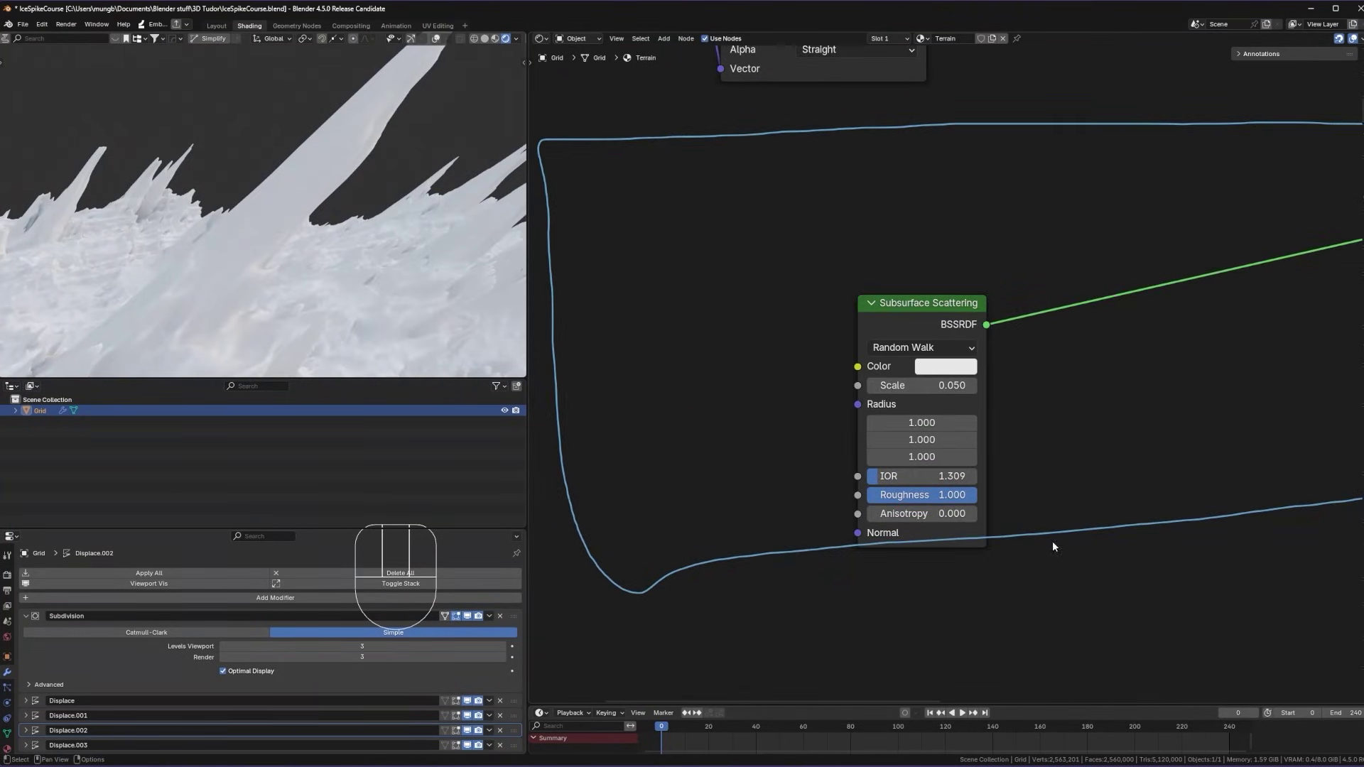
key(BackSpace)
scroll(952, 455, down, 2)
Drop a Mix Shader node onto the shader link.
key(ctrl+a)
click(1121, 452)
click(1017, 434)
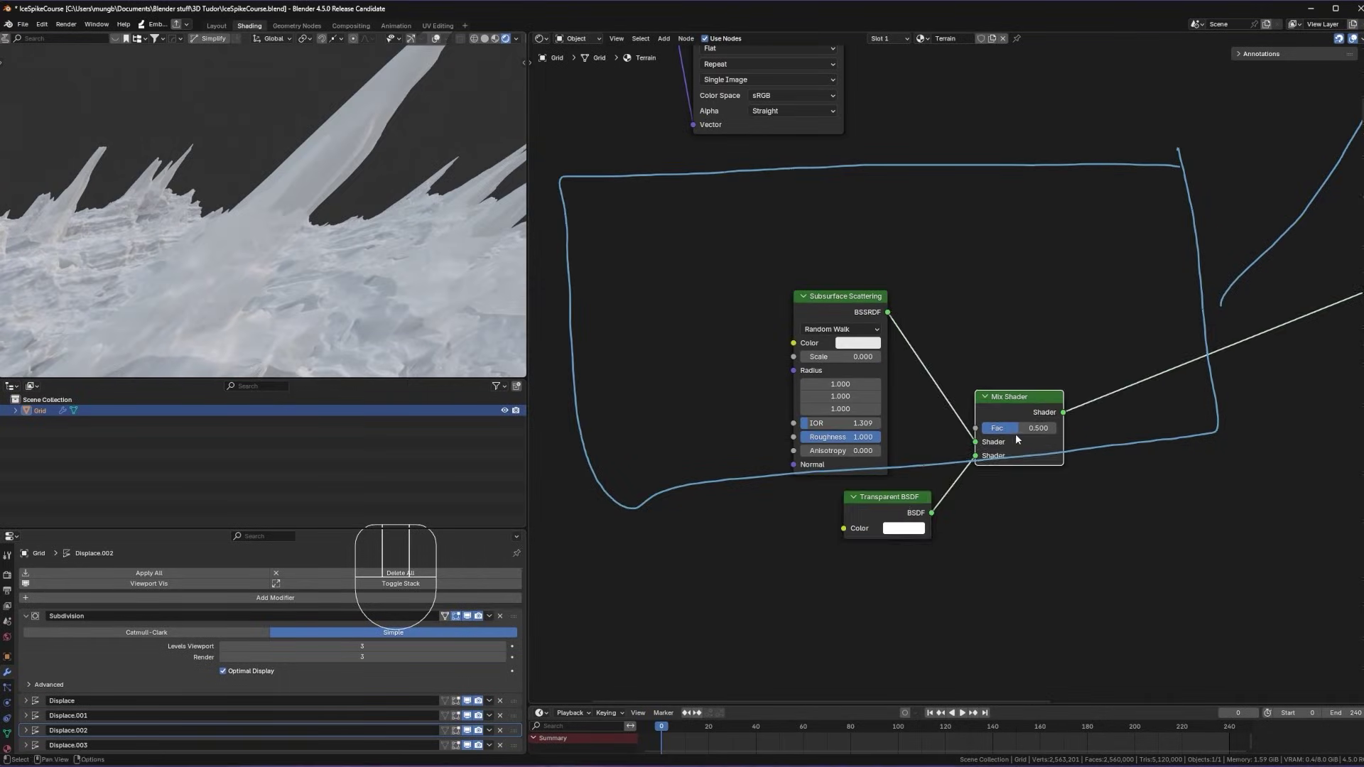
middle_drag(781, 540, 870, 490)
Add a Layer Weight node beside the Color Ramp and delete the extra top Color Ramp.
key(ctrl+a)
click(952, 447)
click(693, 529)
middle_drag(574, 393, 723, 407)
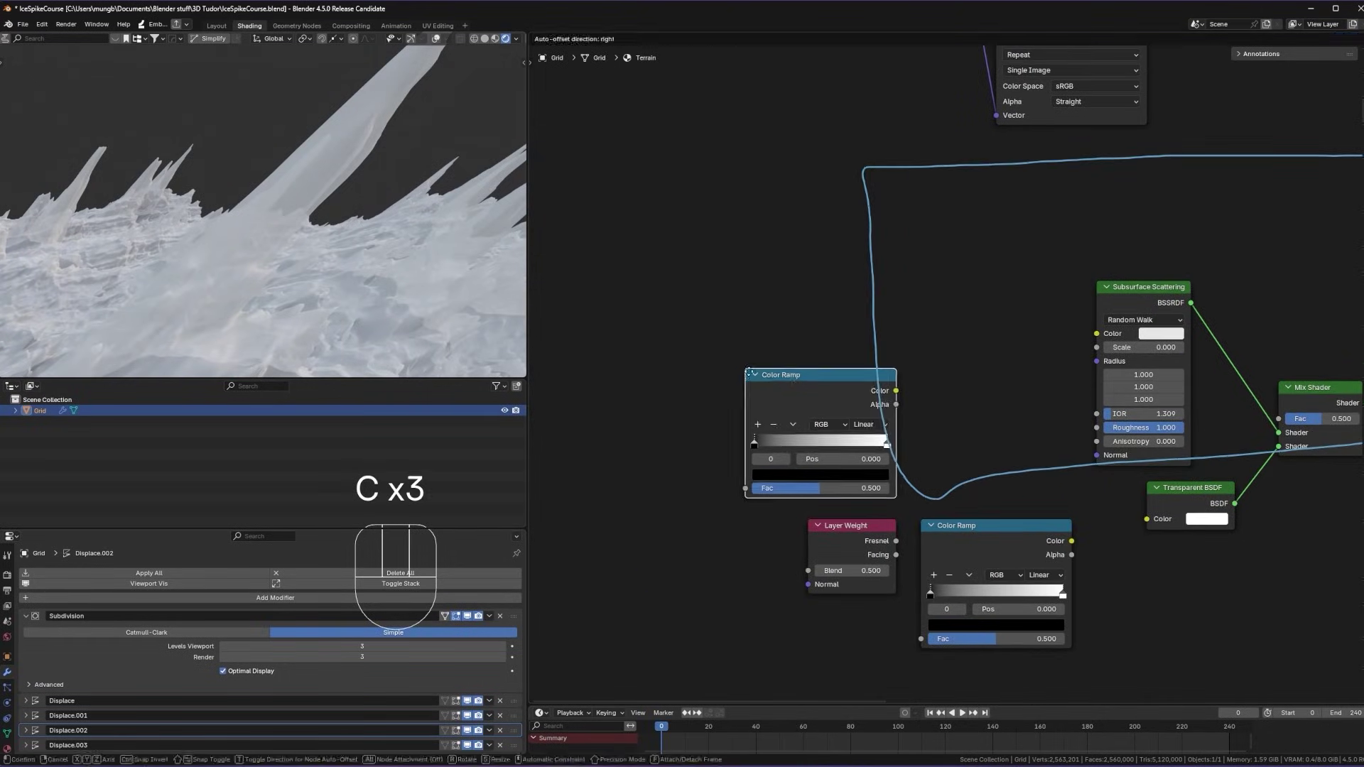
key(Delete)
scroll(748, 371, up, 1)
key(ctrl+a)
key(ctrl+comma)
click(687, 248)
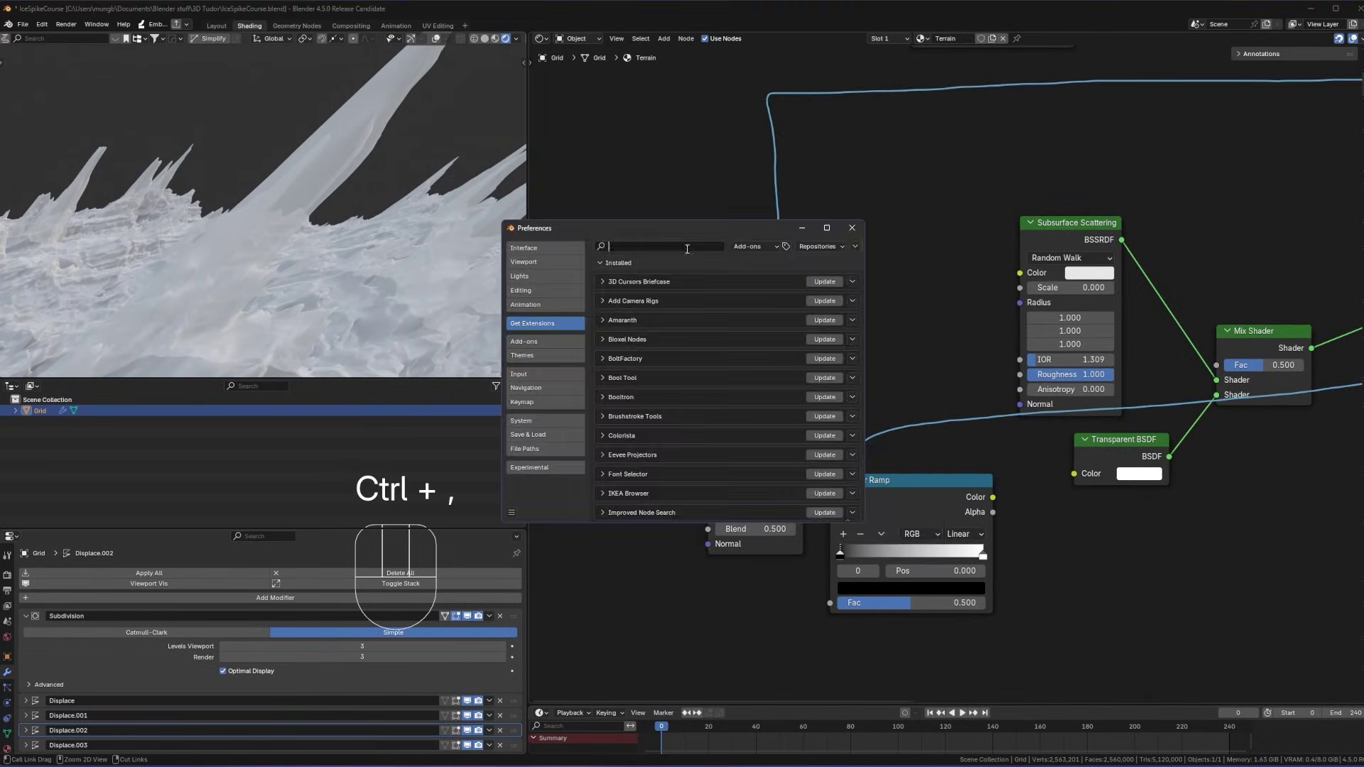
Connect Layer Weight Facing to the Color Ramp Fac, move a stop to 0.536 and make it mid grey.
click(852, 228)
middle_drag(900, 298, 832, 245)
drag(803, 513, 830, 604)
click(911, 589)
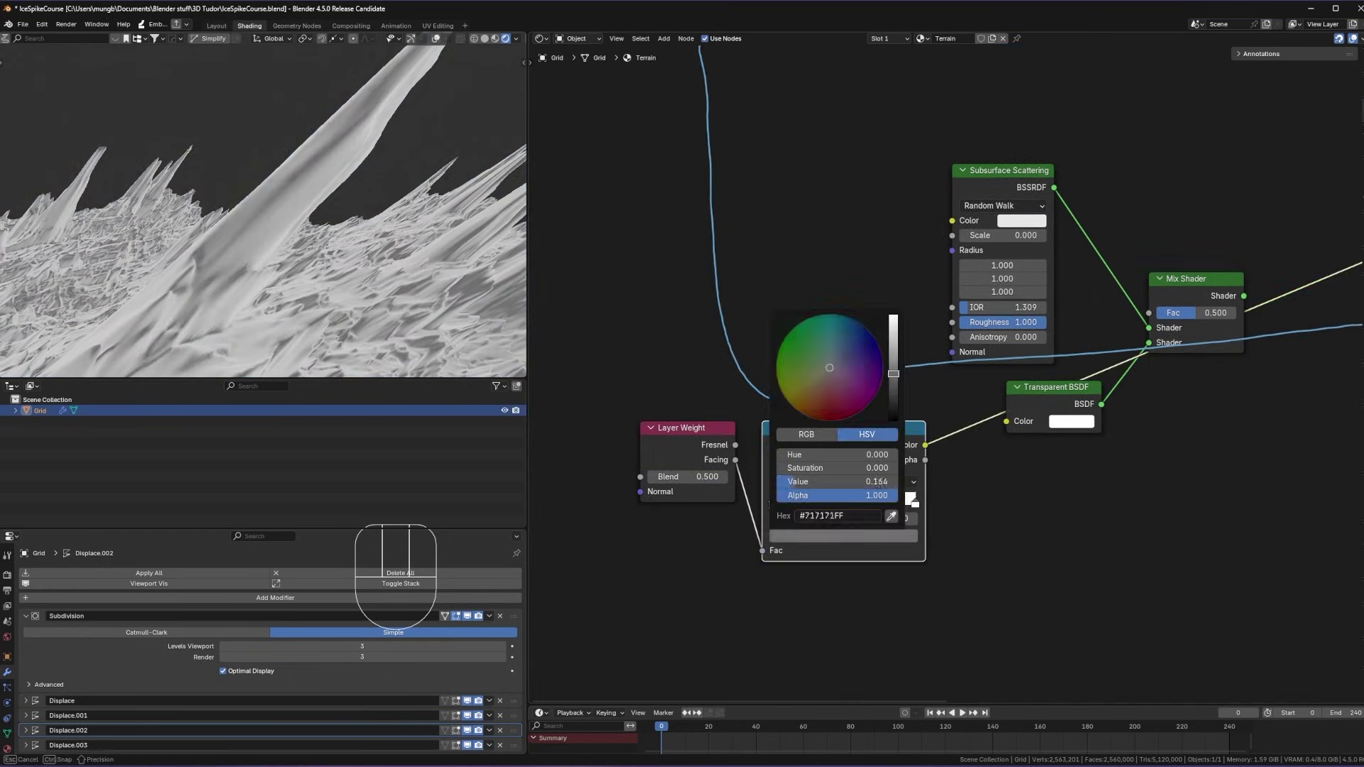
drag(841, 553, 917, 553)
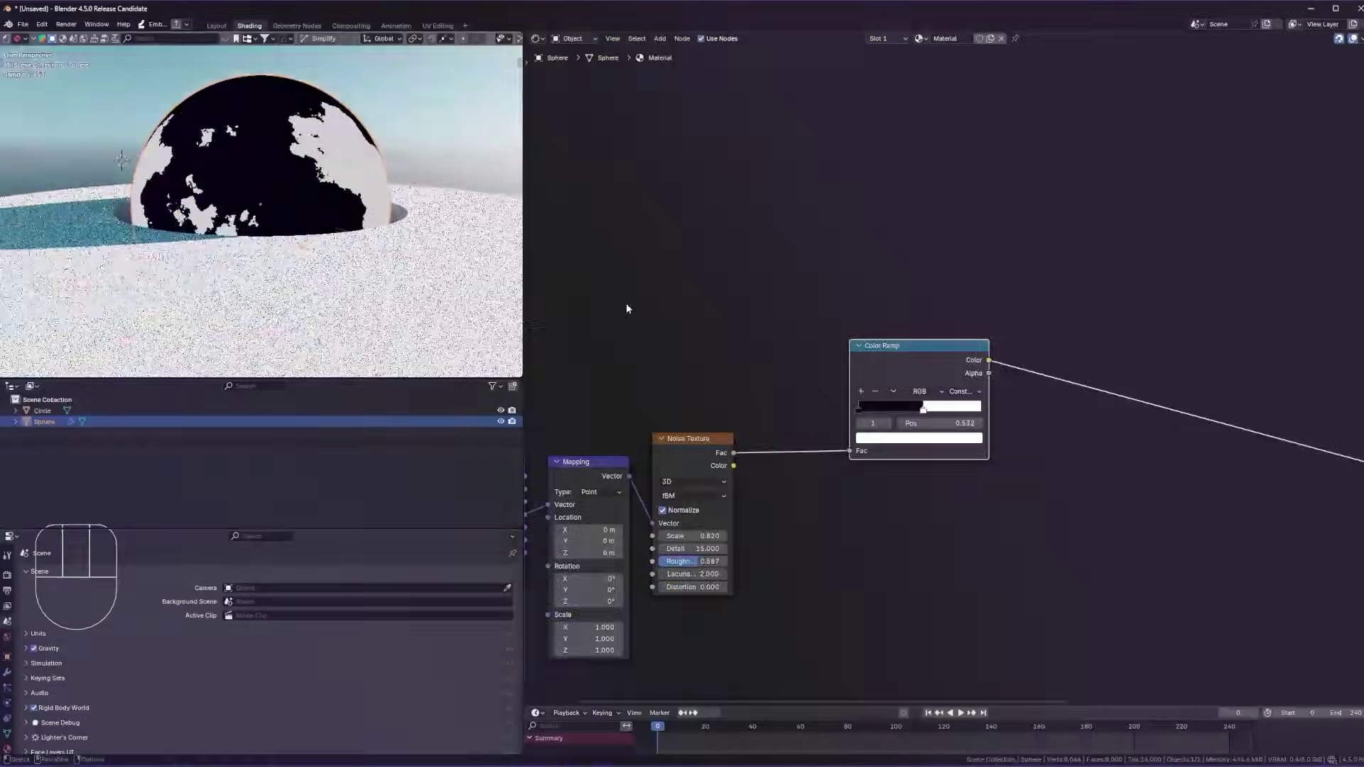
Duplicate the Principled BSDF node and give the lower shader a dark navy base colour.
key(g)
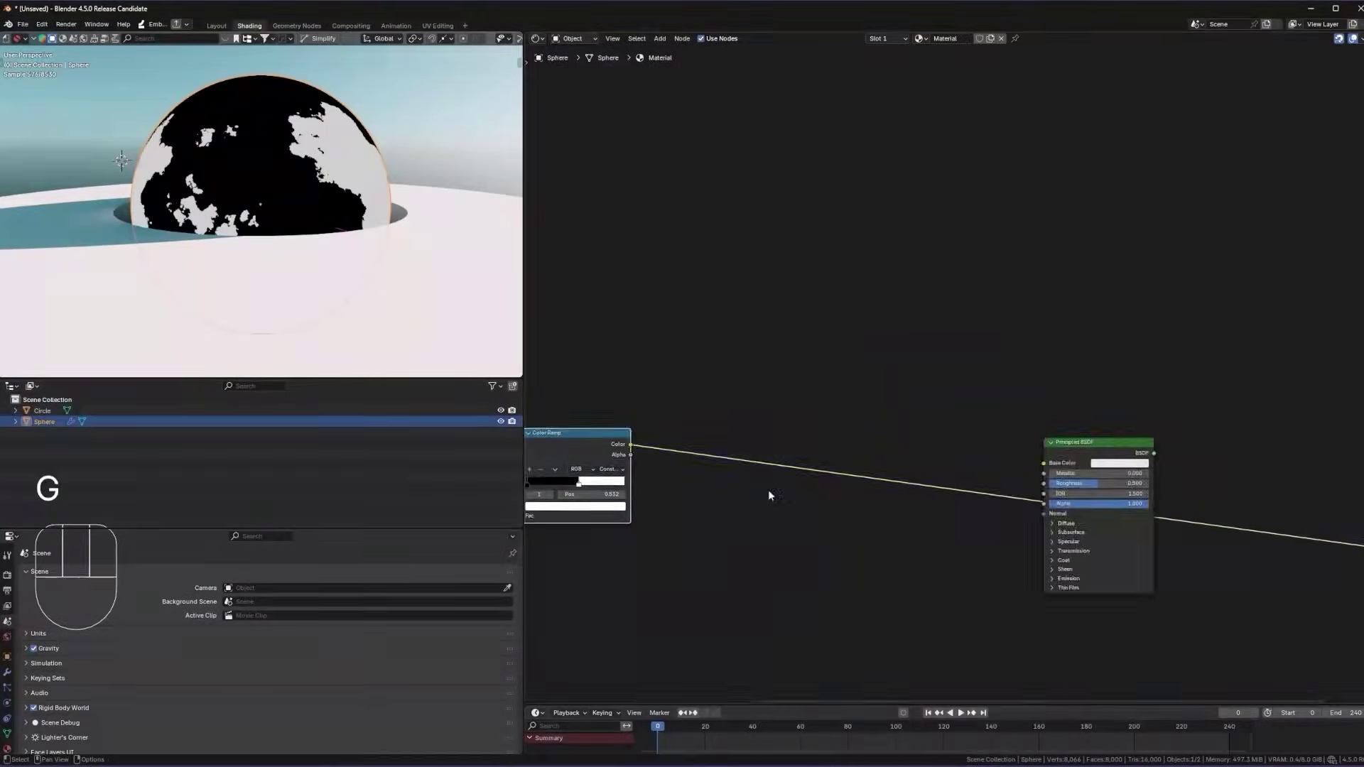
key(shift+d)
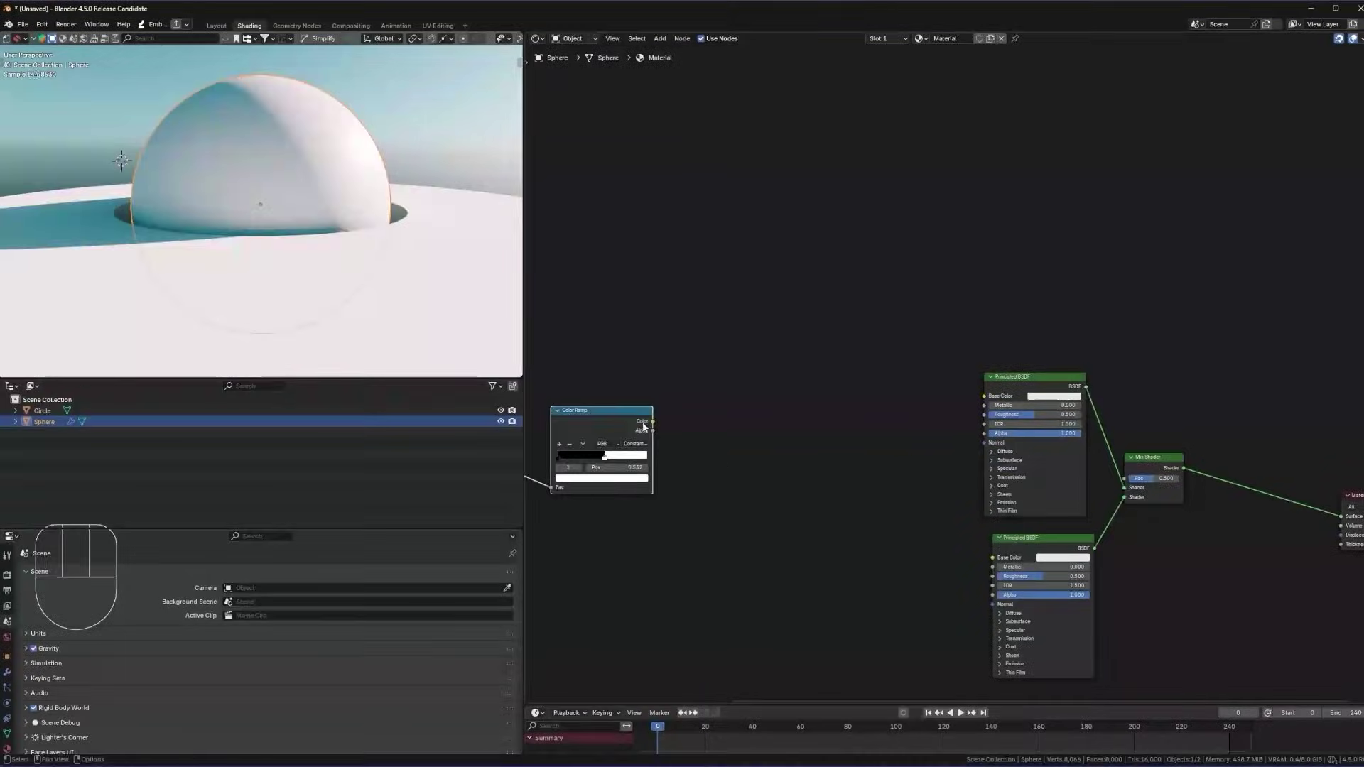
scroll(1030, 561, up, 2)
key(ctrl+v)
click(1012, 538)
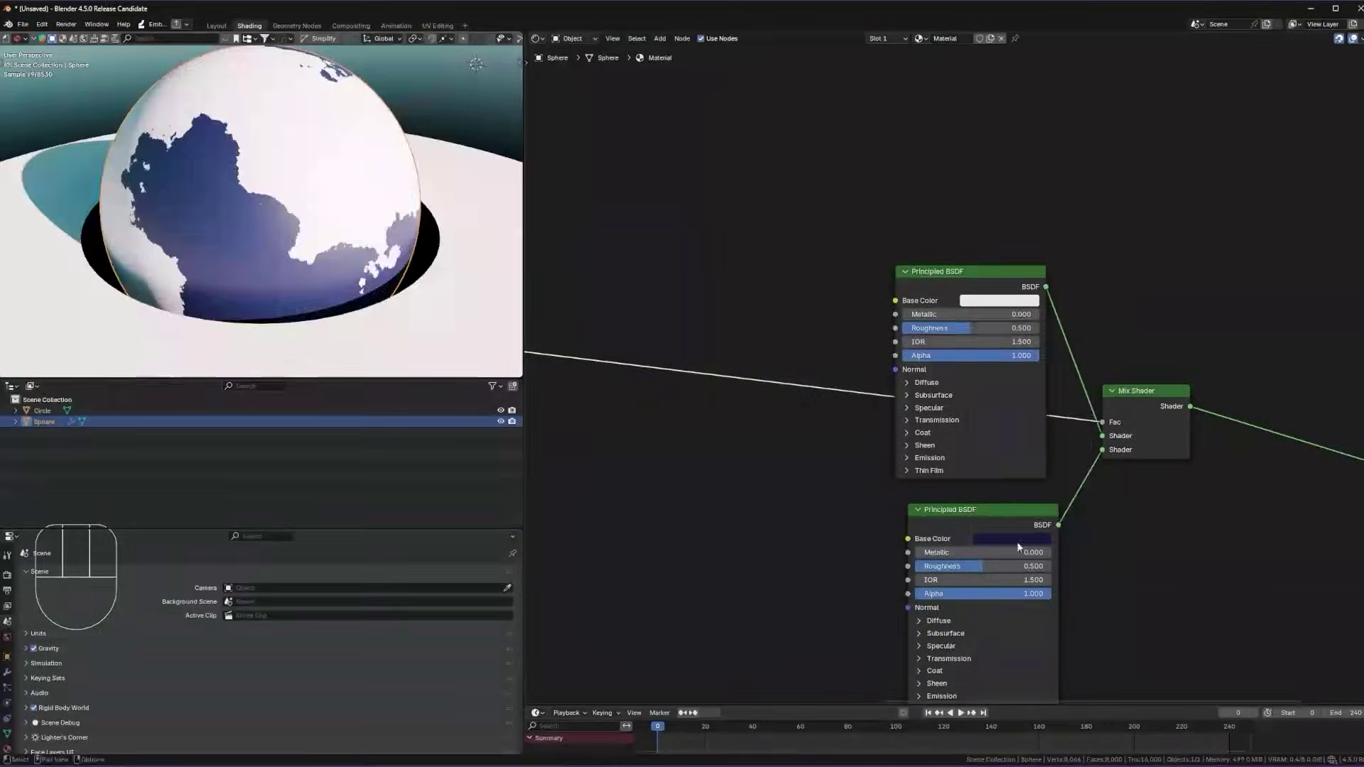
click(1012, 539)
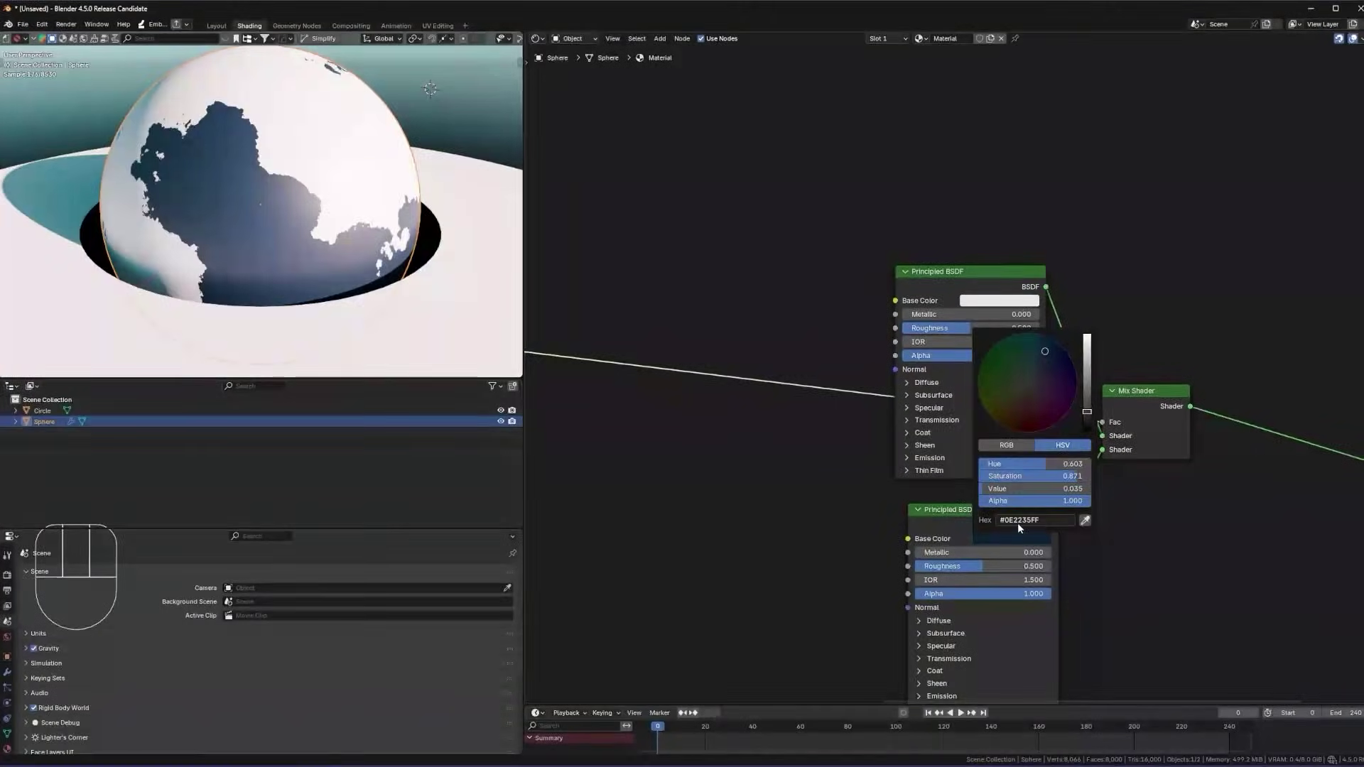
middle_drag(865, 590, 721, 407)
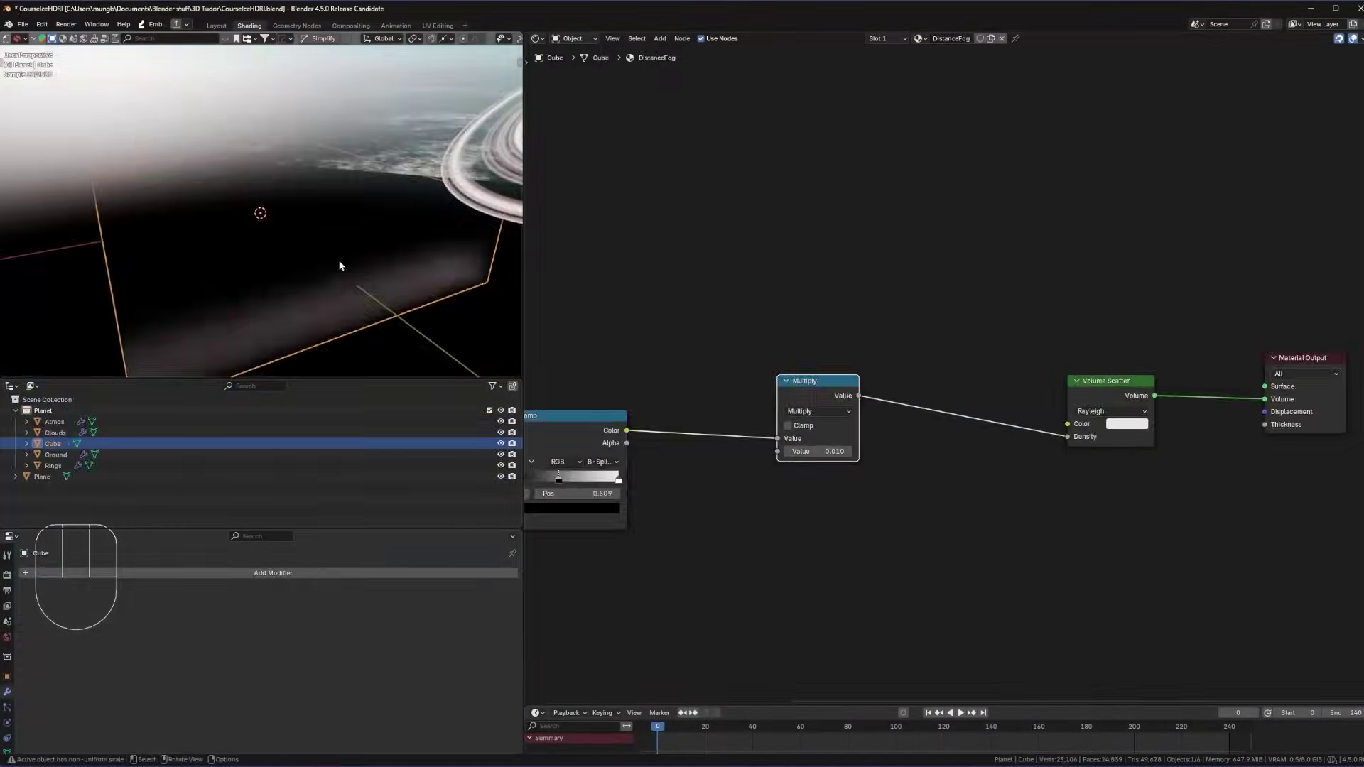
Add a camera rotated 90° on X with panoramic lens and view through it in rendered shading.
key(shift+a)
click(256, 462)
key(z)
click(475, 308)
key(KP_Decimal)
key(alt+r)
key(Return)
click(8, 724)
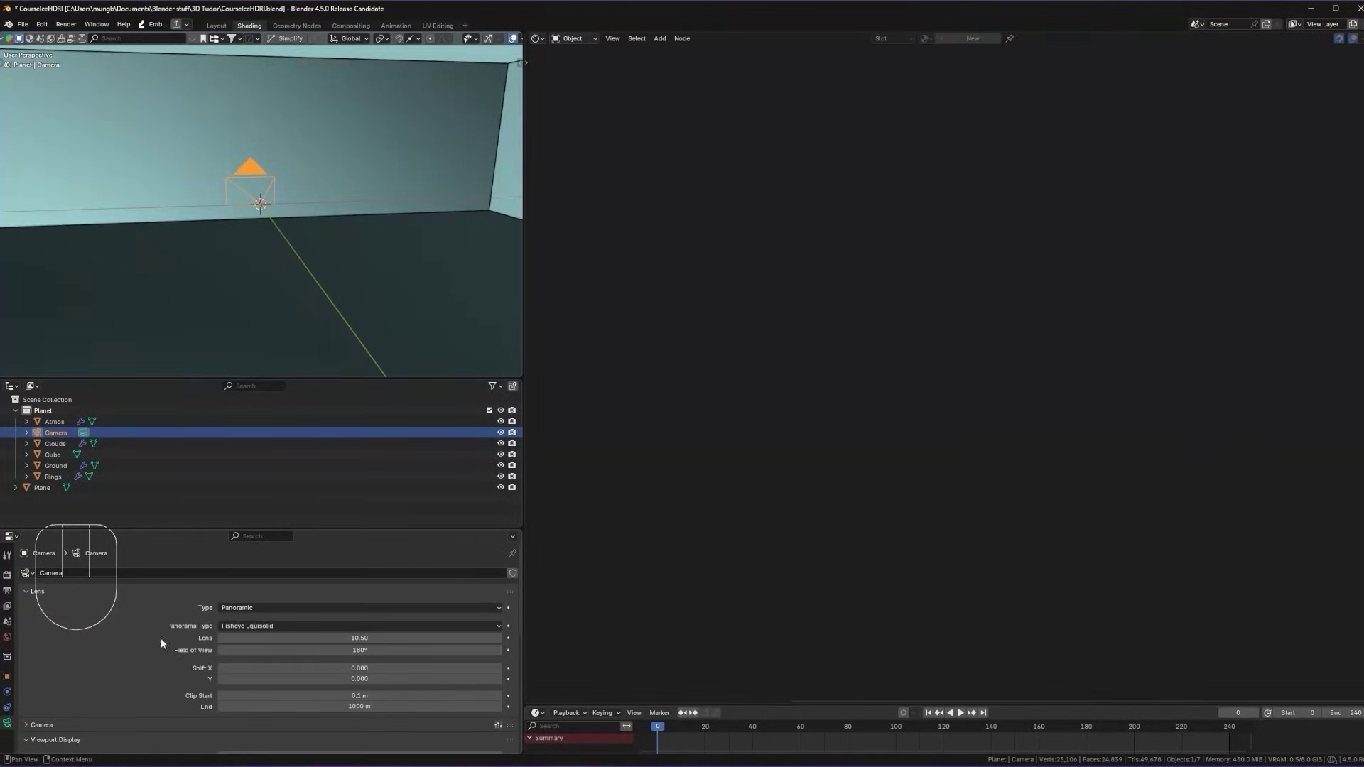
key(KP_0)
key(z)
click(289, 272)
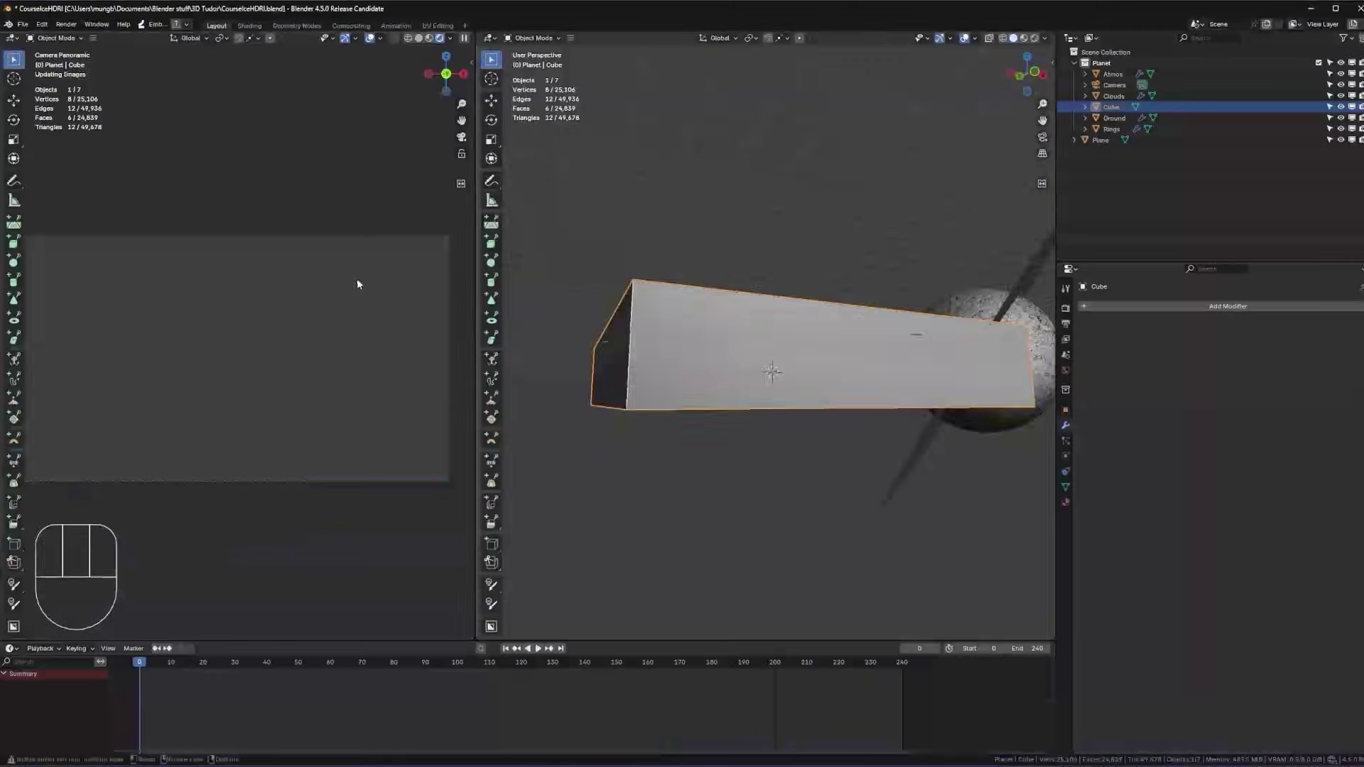
Toggle the viewport sidebar and undo the previous output resolution change.
key(n)
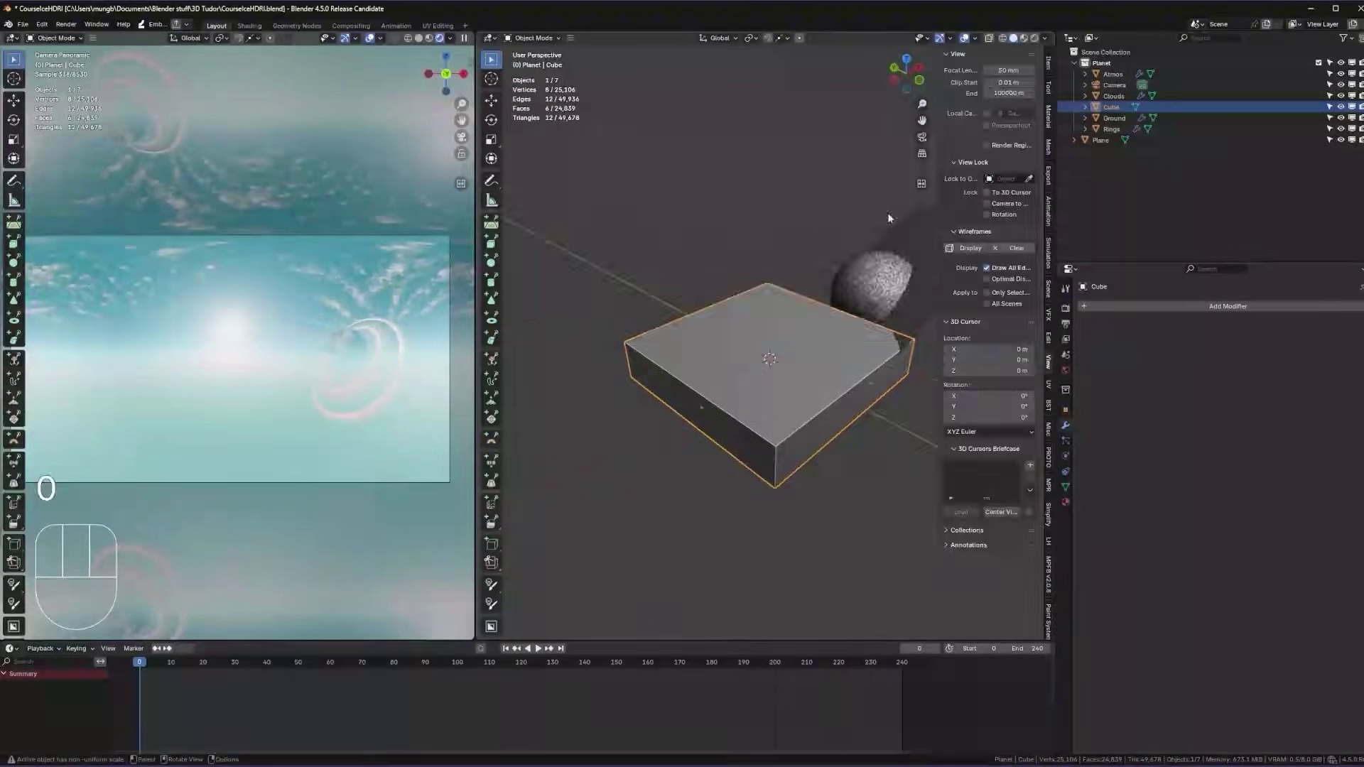
key(n)
scroll(840, 394, up, 5)
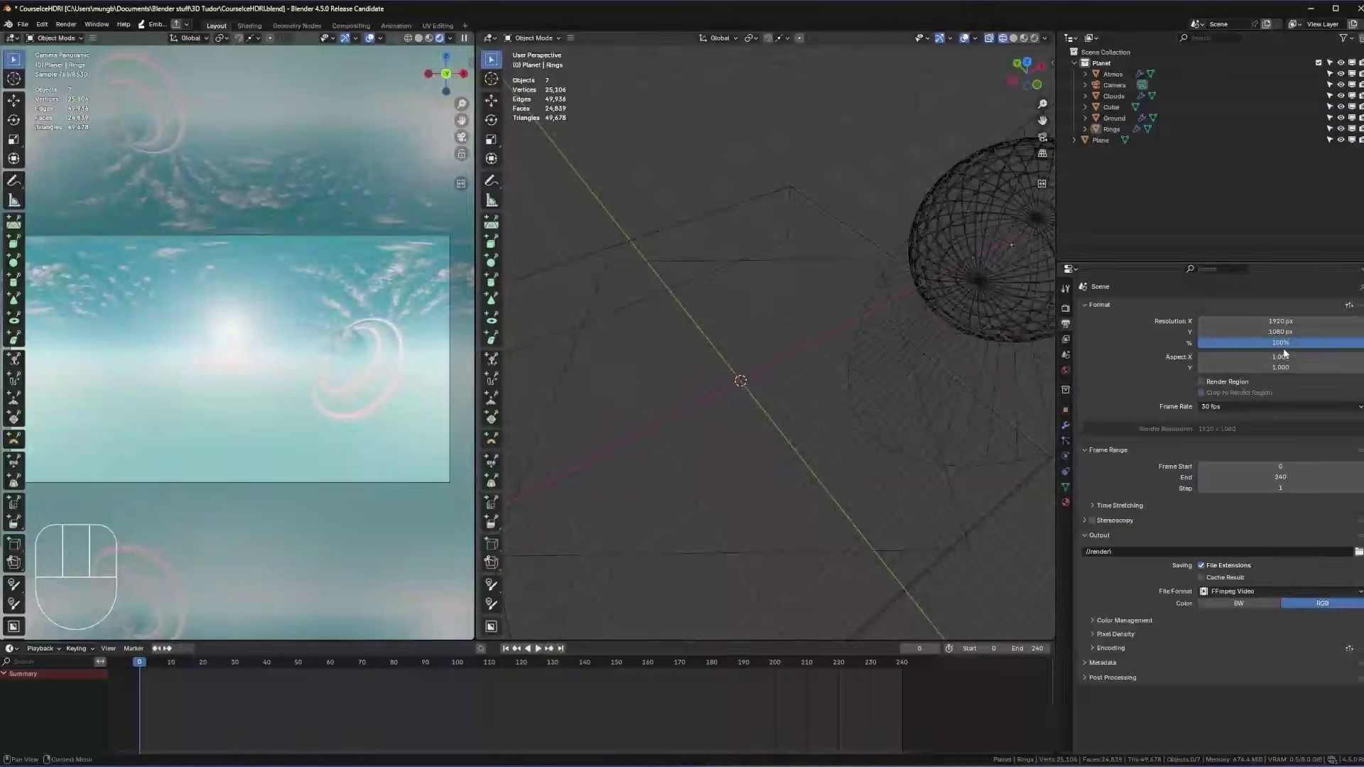
key(ctrl+z)
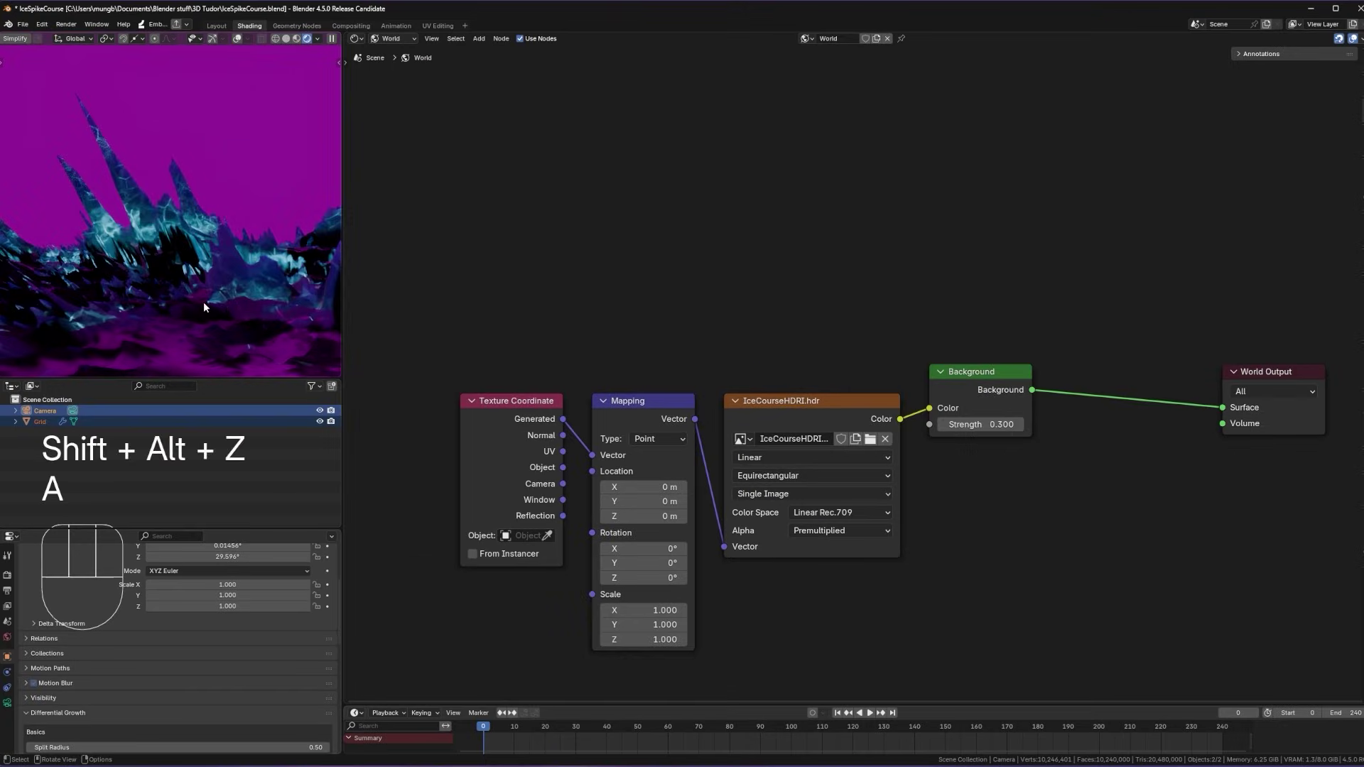
Rotate the HDRI world background to 3.6° around Z, checking it through the camera view.
key(KP_Decimal)
key(KP_0)
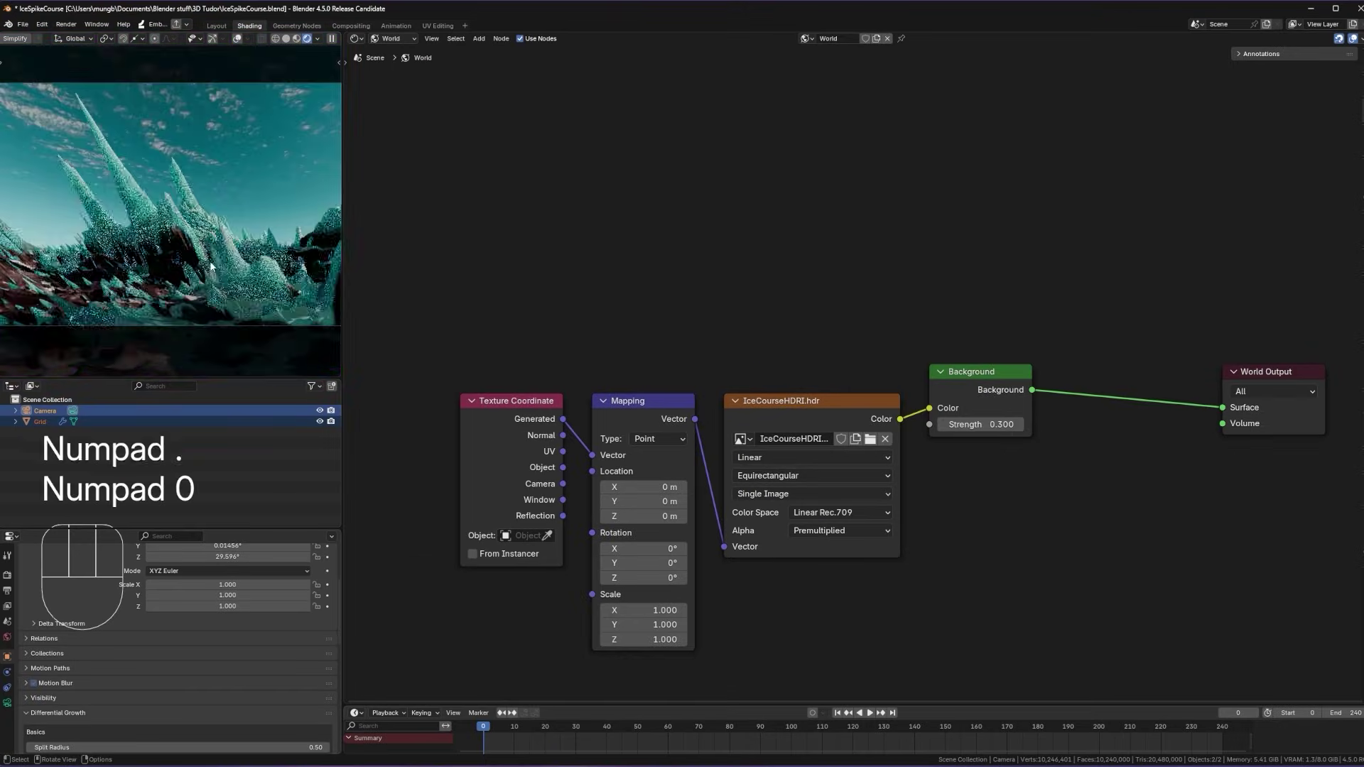
middle_drag(171, 214, 192, 206)
key(KP_0)
drag(643, 577, 651, 578)
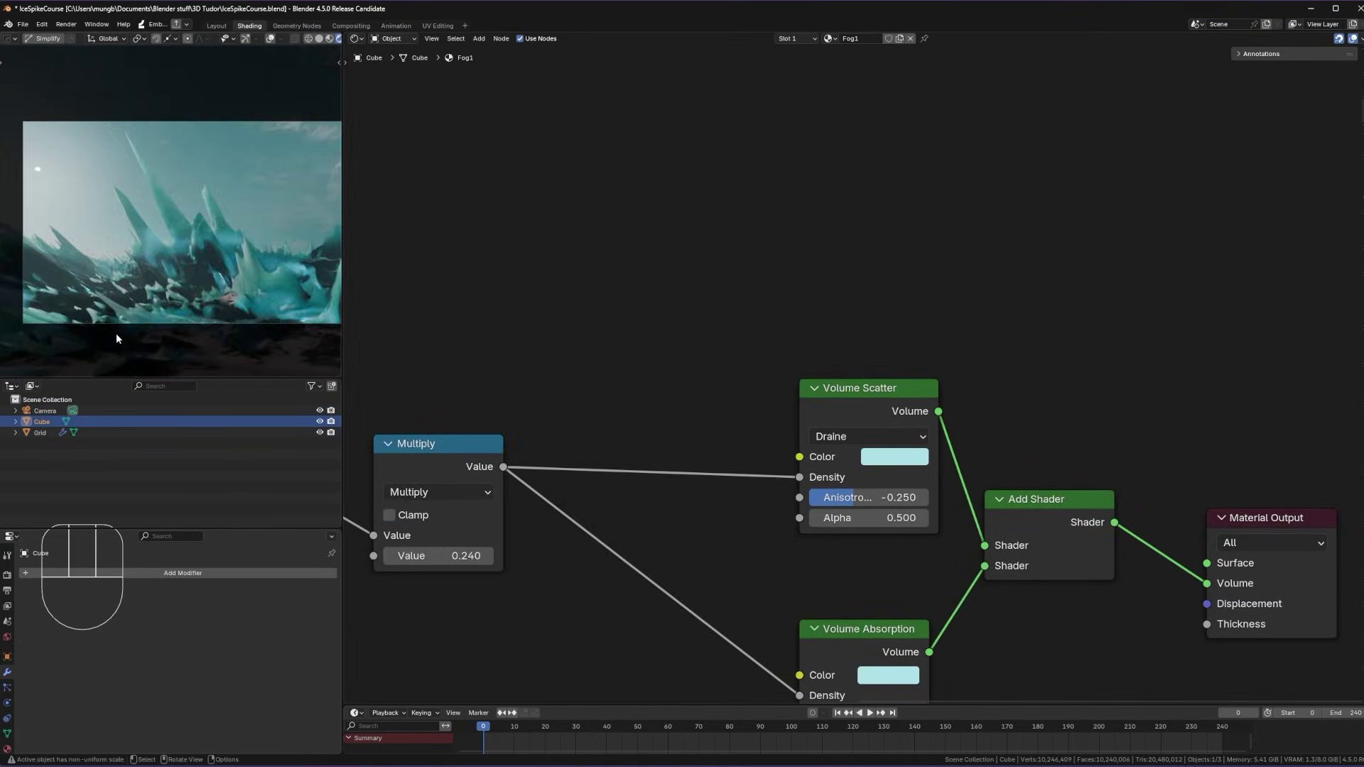
scroll(133, 312, down, 2)
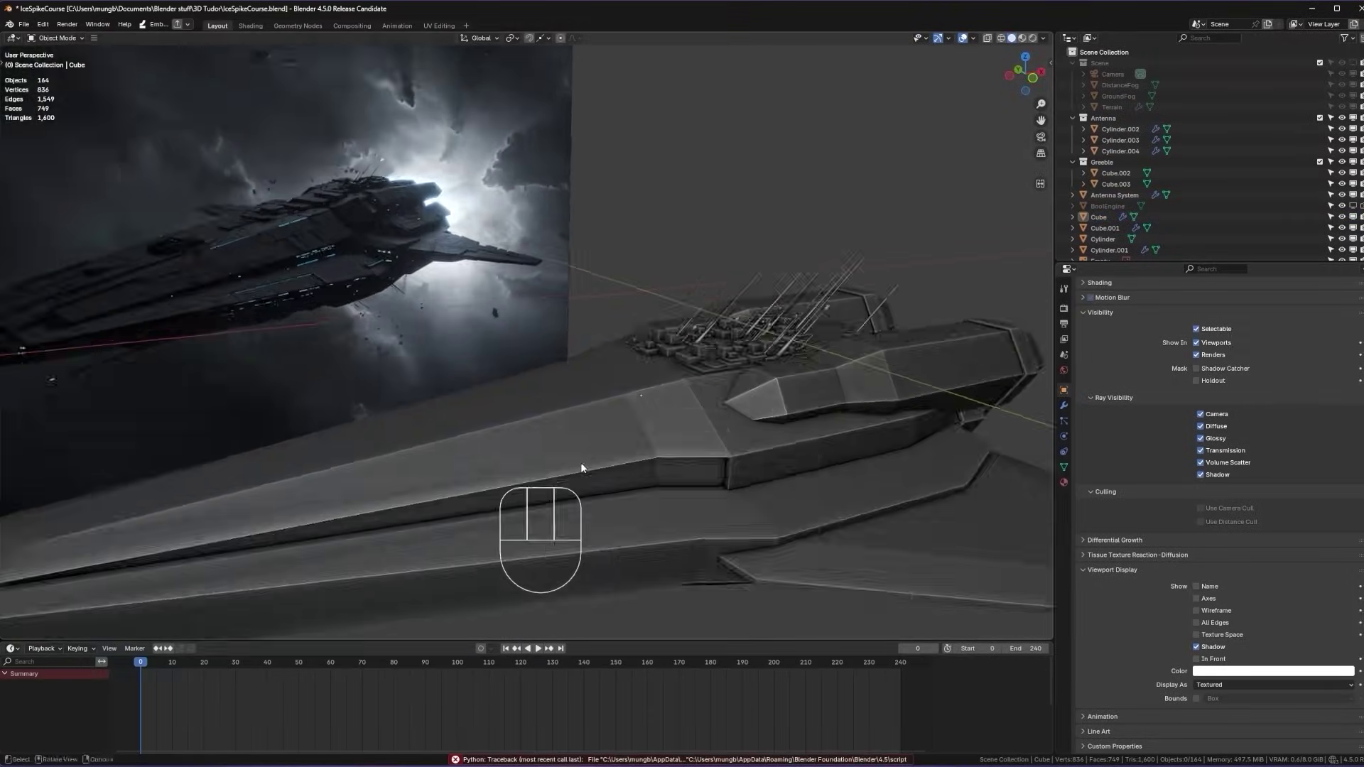
Zoom out and orbit slightly around the spaceship hull.
ctrl+middle_drag(581, 468, 580, 558)
middle_drag(739, 552, 666, 556)
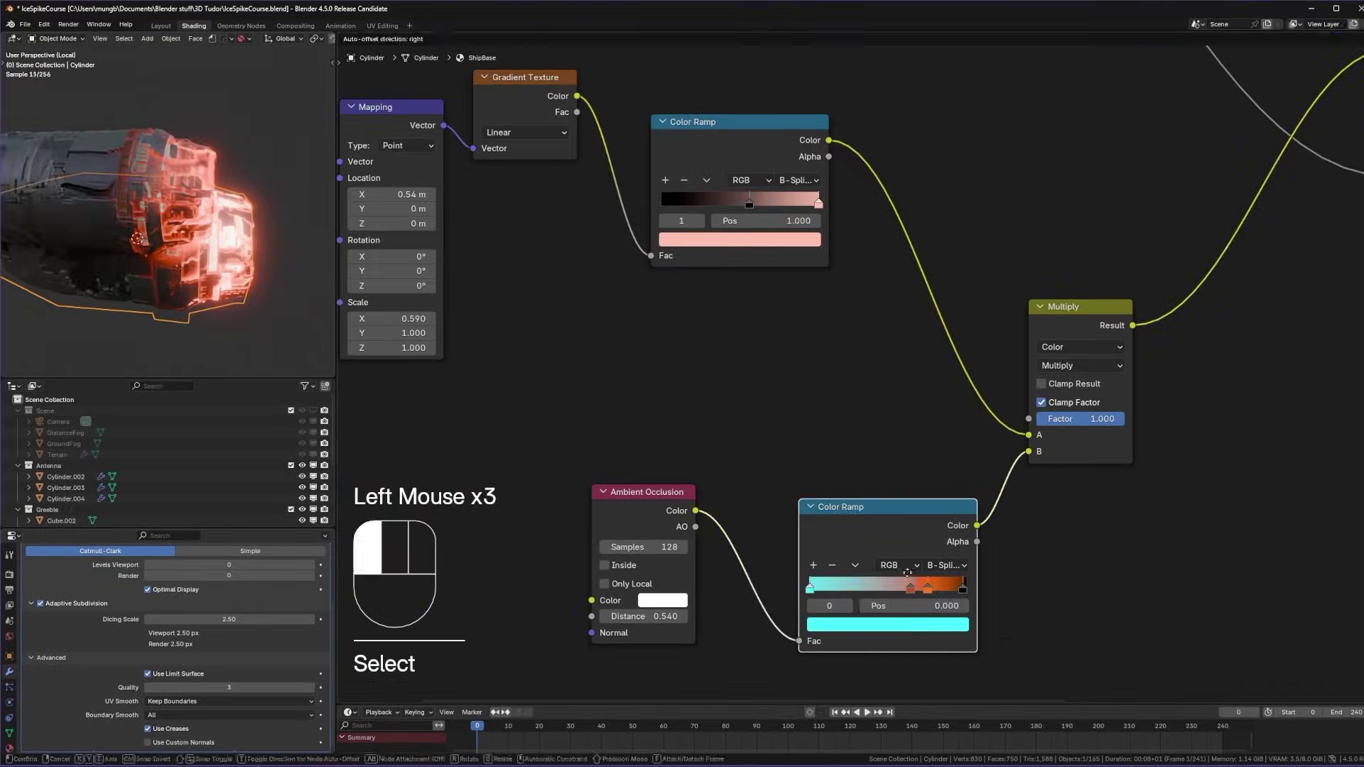
Deselect everything and add a point light in front of the spaceship cylinders.
middle_drag(203, 123, 132, 254)
click(133, 254)
click(174, 383)
key(ctrl+c)
click(9, 703)
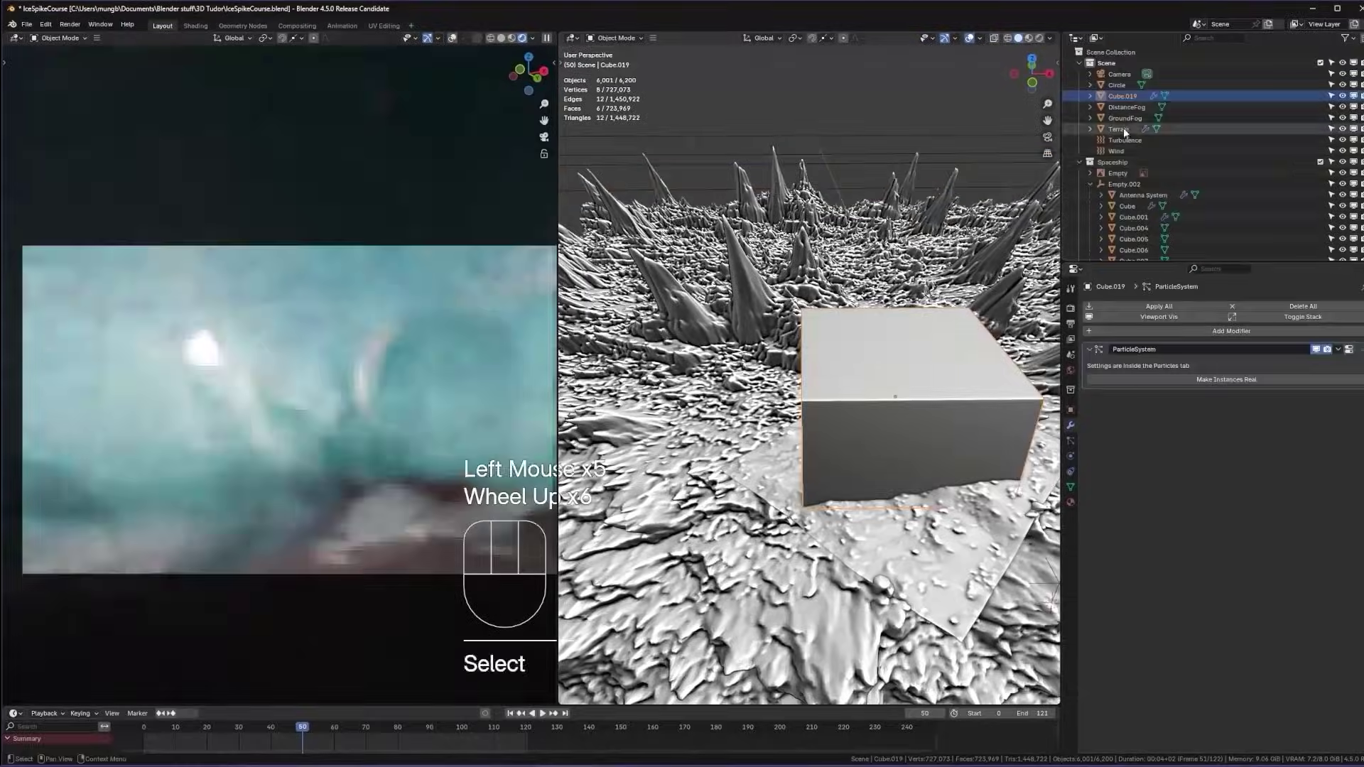
Rename the Cube.019 object in the Outliner.
double_click(1123, 96)
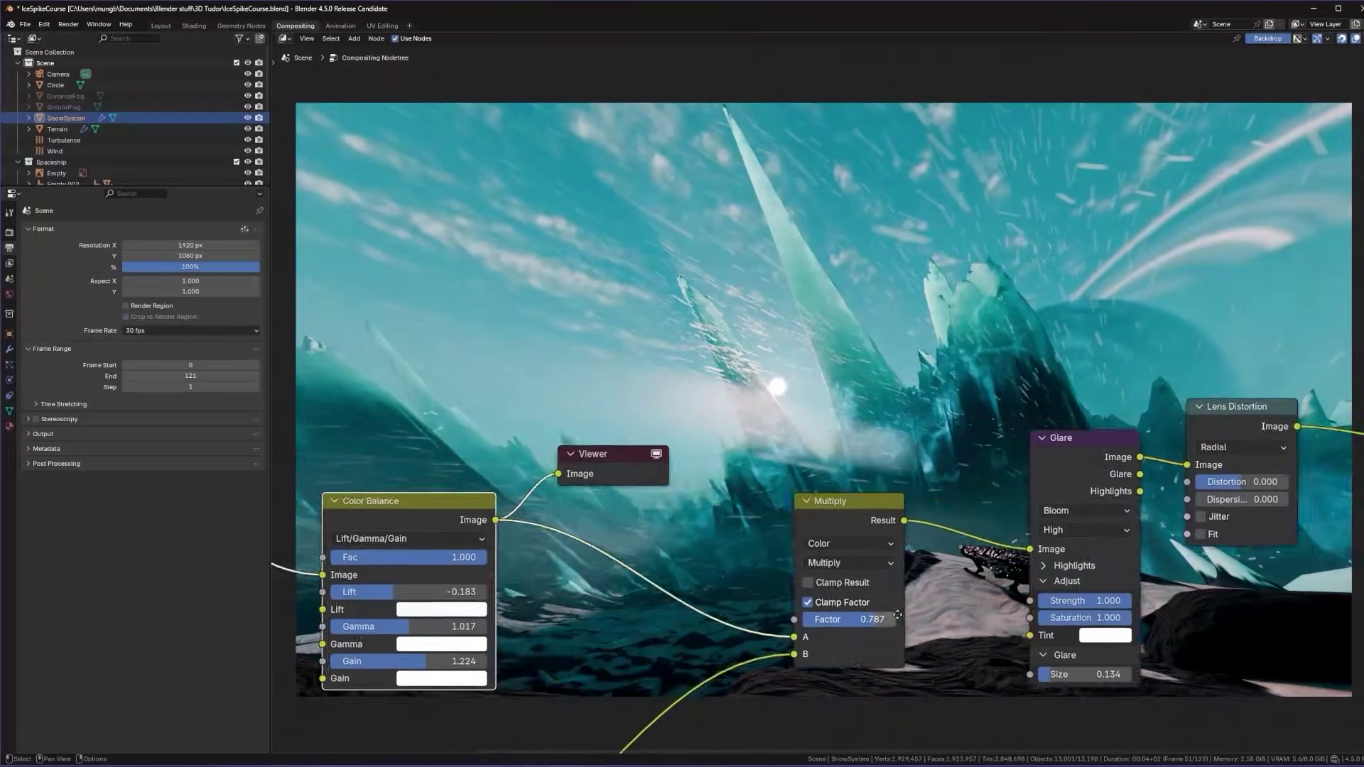
Move the Hue/Saturation node, then select the mirrored ground piece Cube.001 to see its modifiers.
key(g)
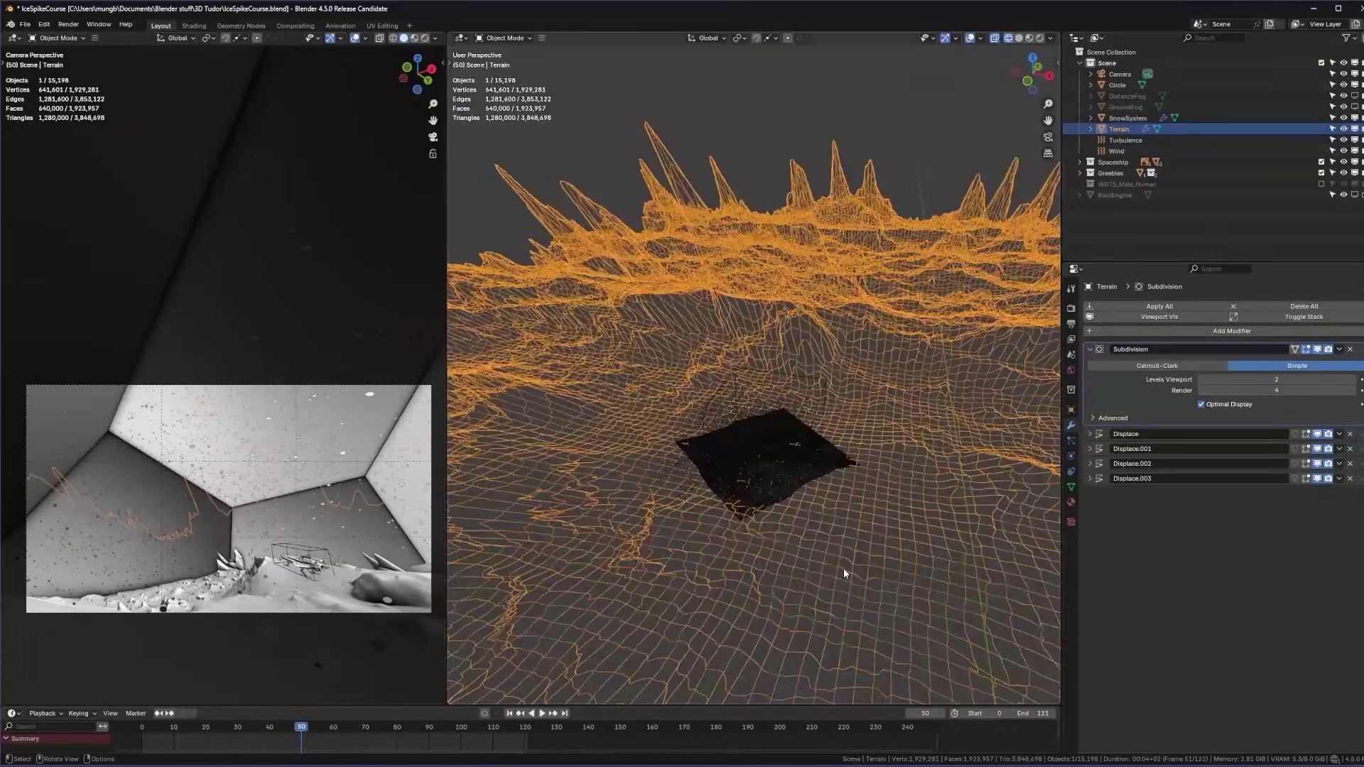
click(759, 421)
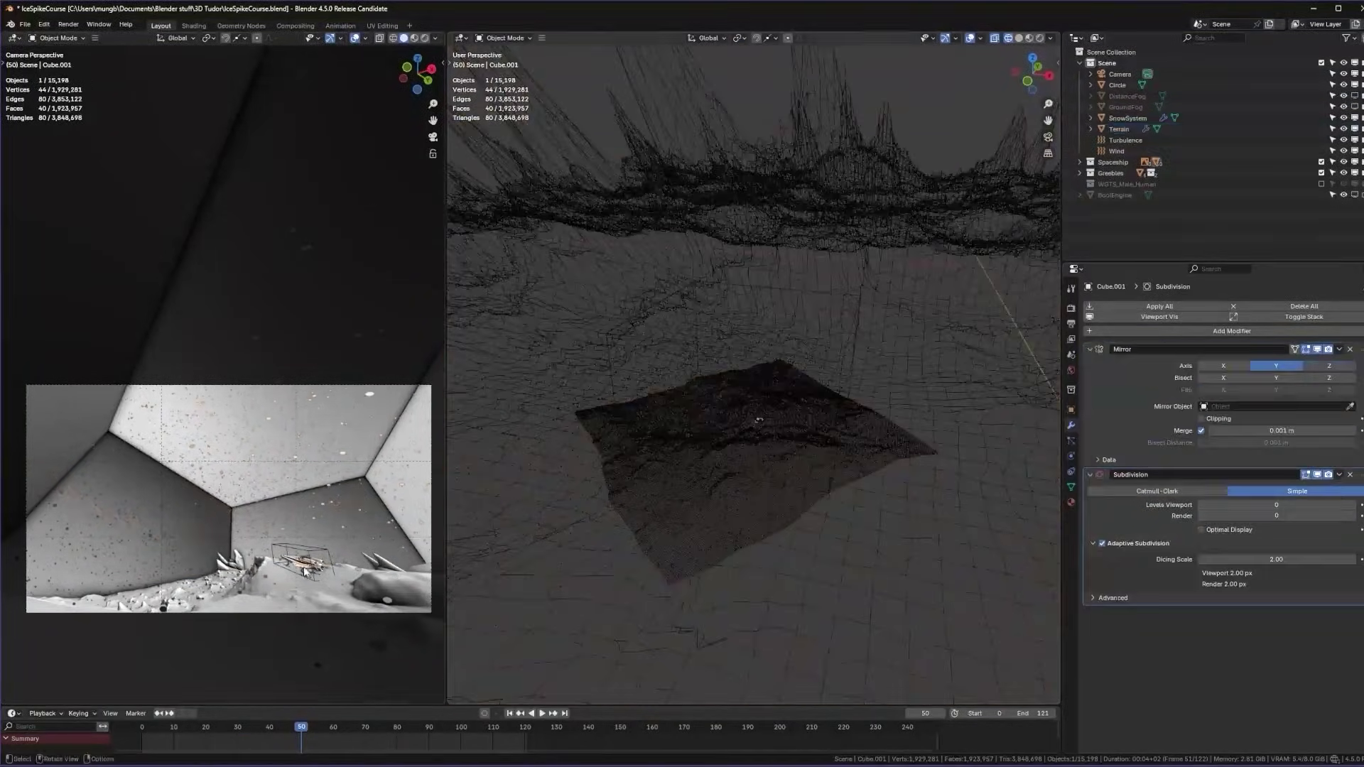
scroll(746, 420, down, 3)
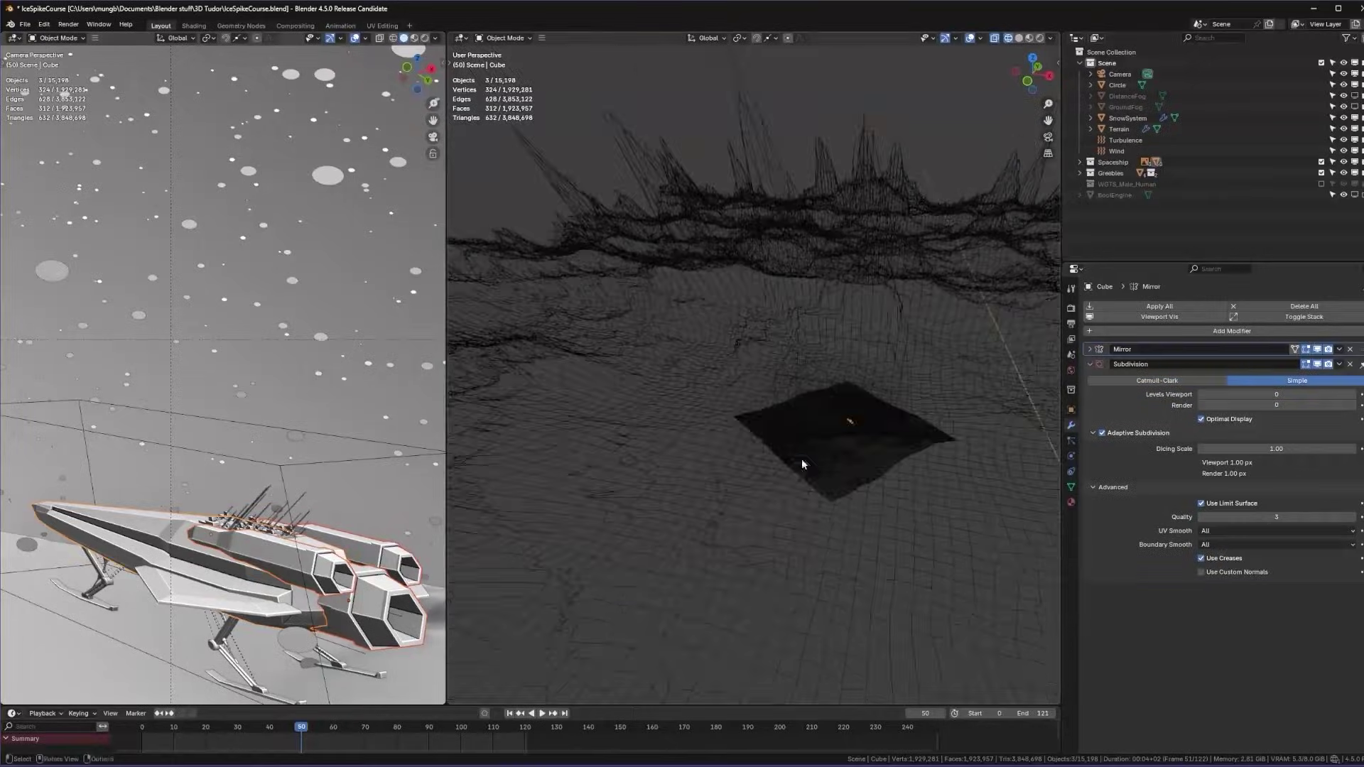